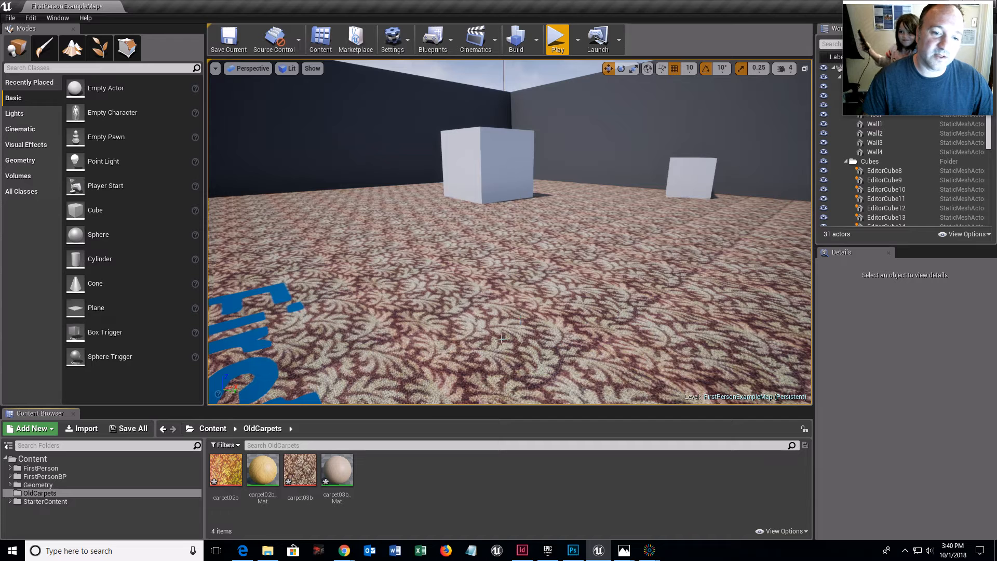
# Create a folder named Materials in the root Content folder and open it.
pyautogui.click(32, 458)
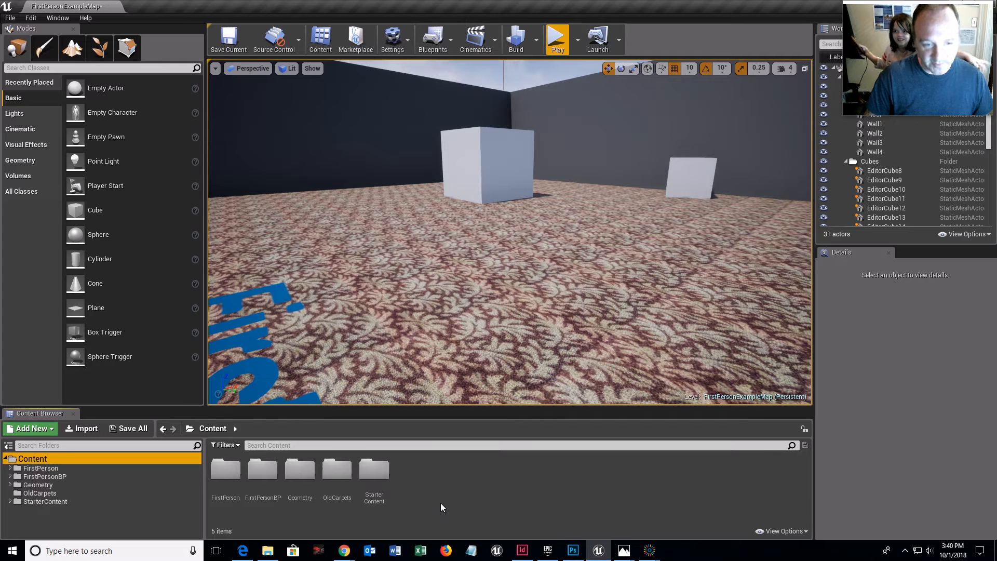
pyautogui.moveTo(213, 407); pyautogui.dragTo(219, 303)
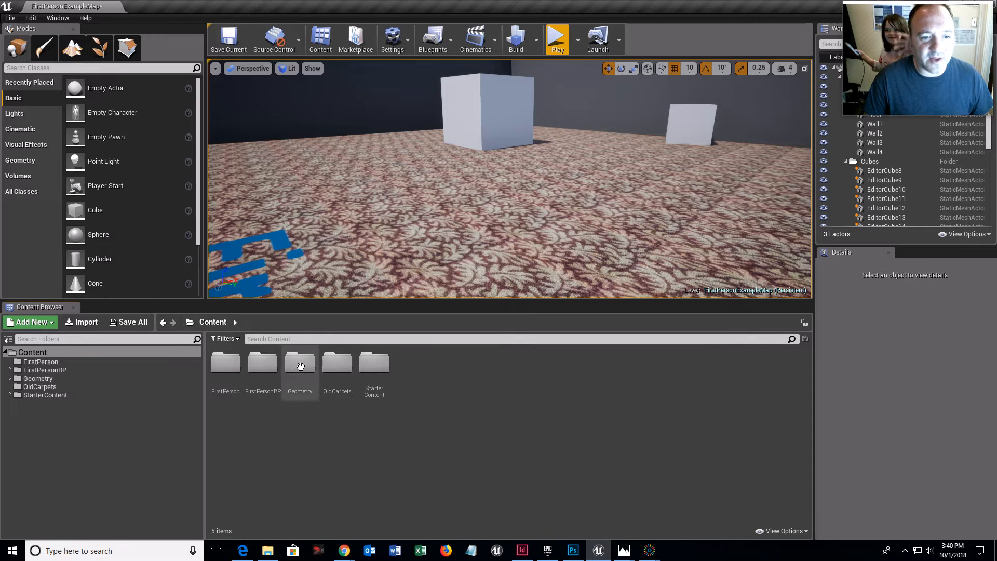
pyautogui.rightClick(337, 453)
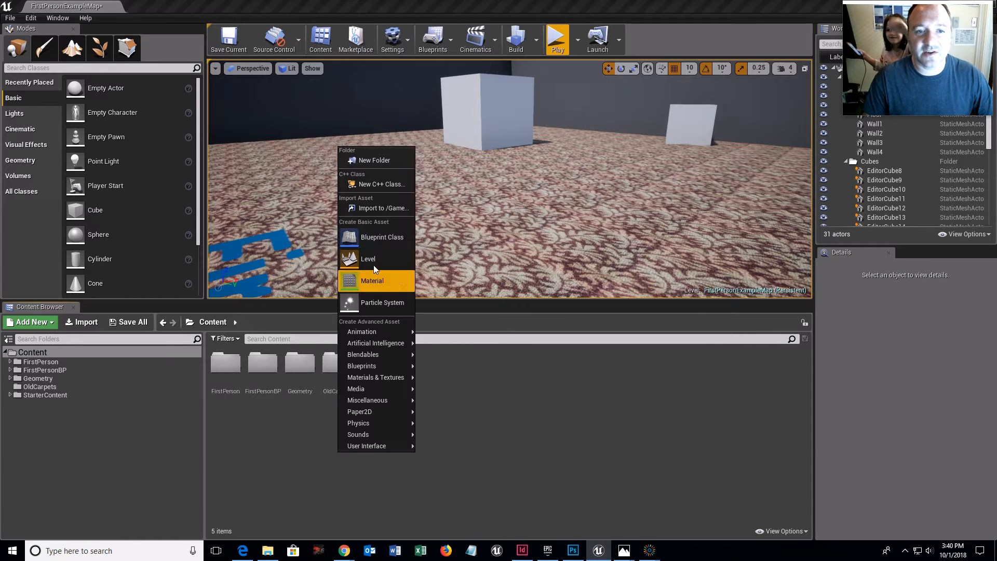
pyautogui.click(375, 160)
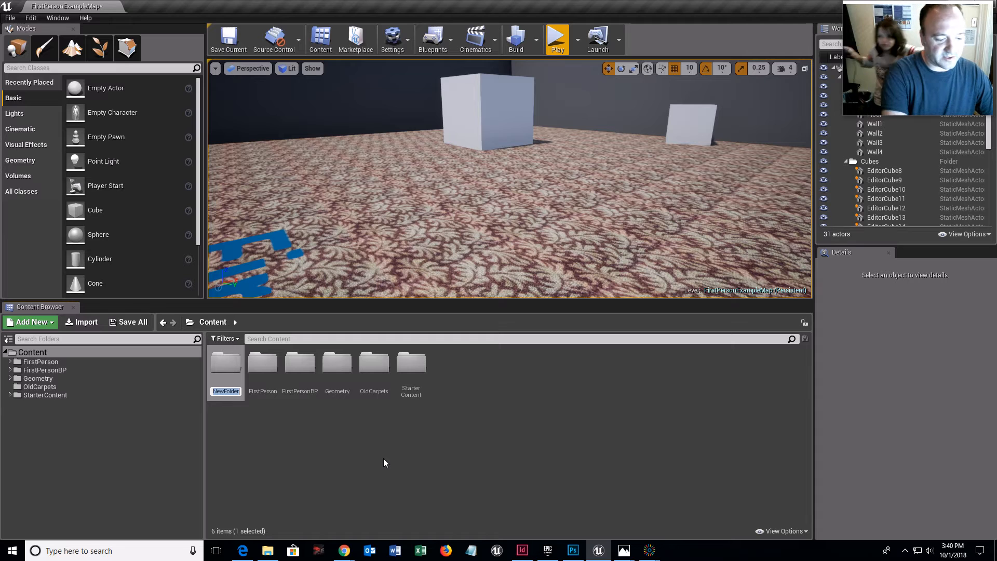
pyautogui.write('Materials')
pyautogui.press('Return')
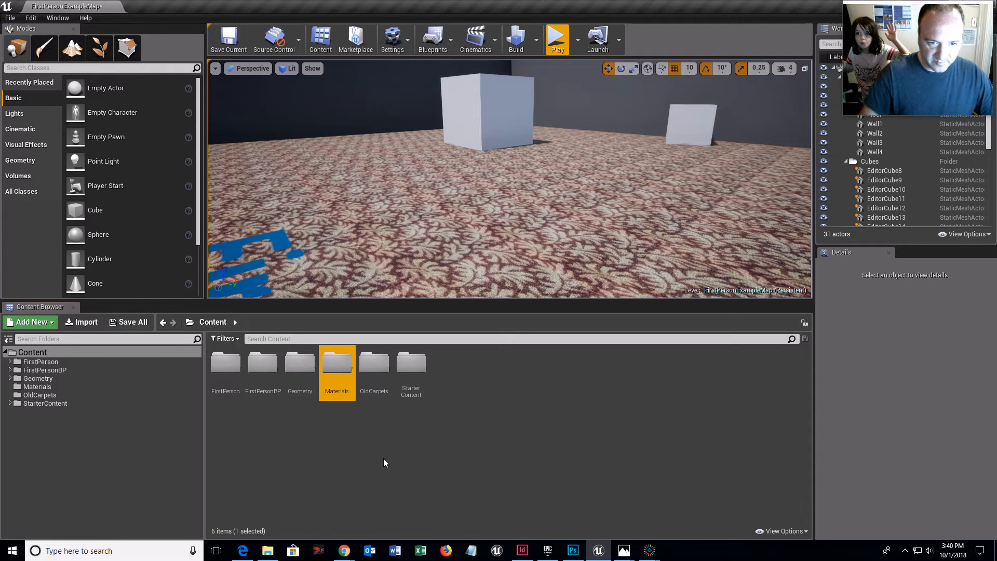
pyautogui.doubleClick(340, 379)
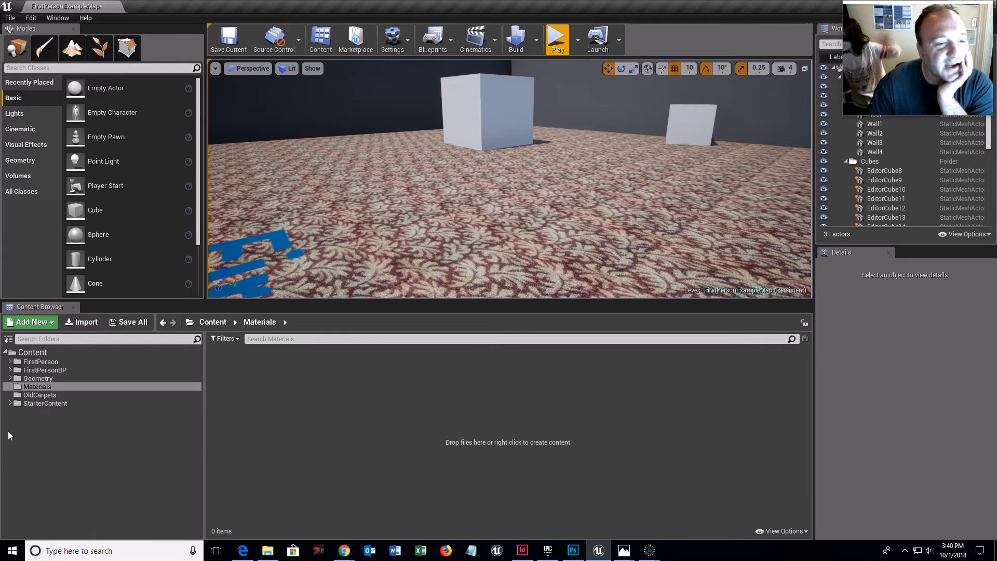
# Add a second folder named Textures directly under the root Content folder.
pyautogui.click(73, 352)
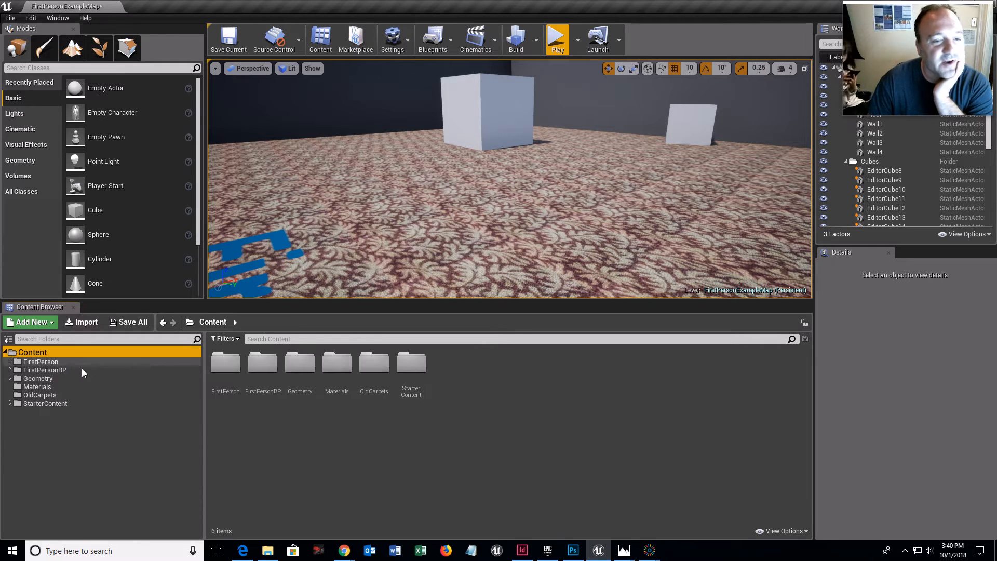
pyautogui.click(31, 322)
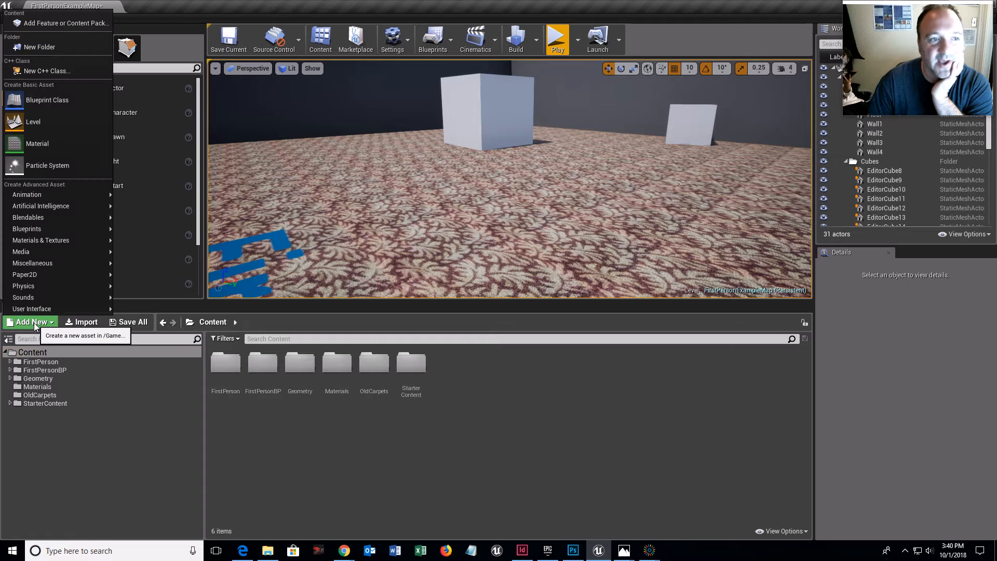
pyautogui.click(37, 48)
pyautogui.write('Tex')
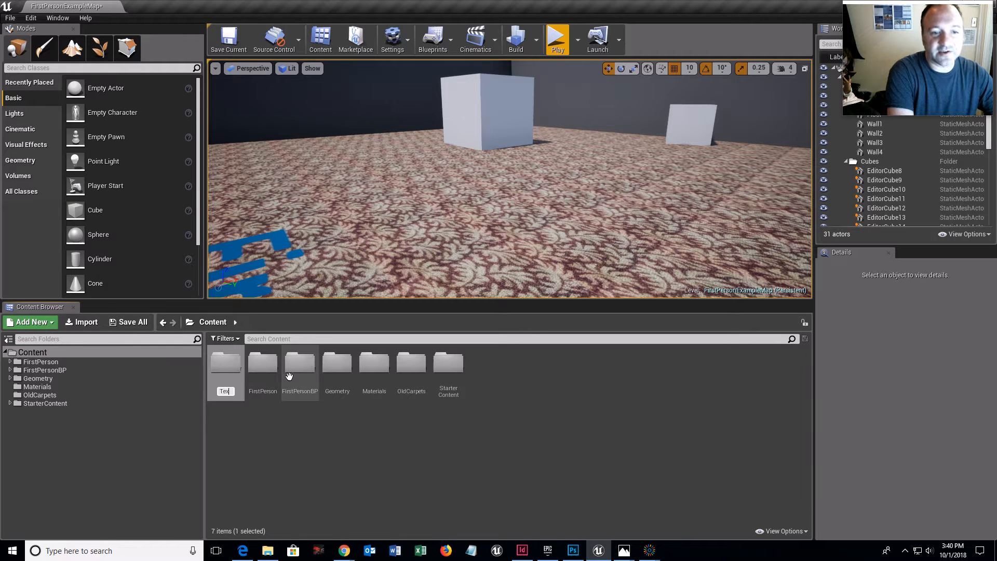
pyautogui.write('tures')
pyautogui.press('Return')
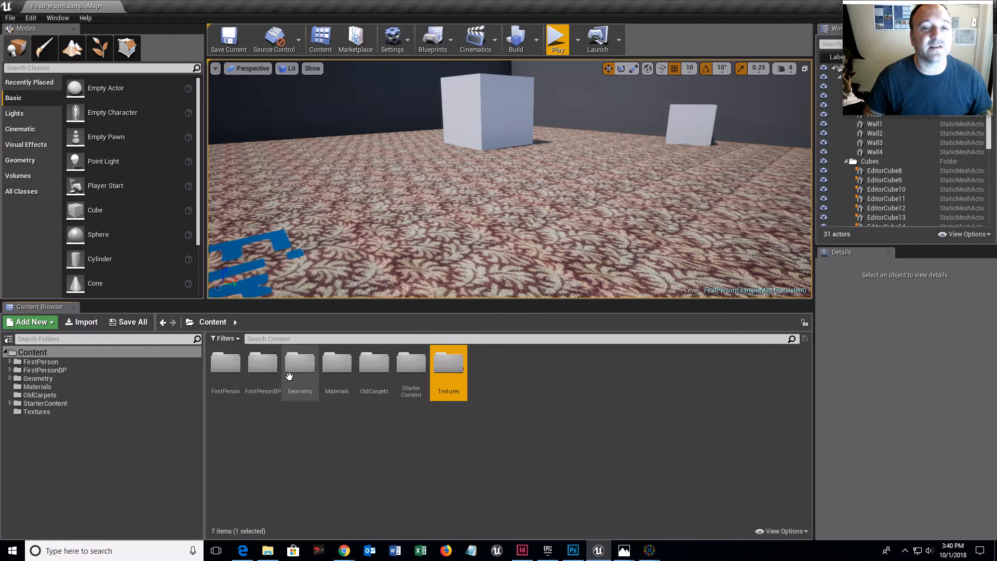
# Import the image carpet03D_CROPPED02.png from Downloads > Carpets into the Textures folder.
pyautogui.doubleClick(450, 367)
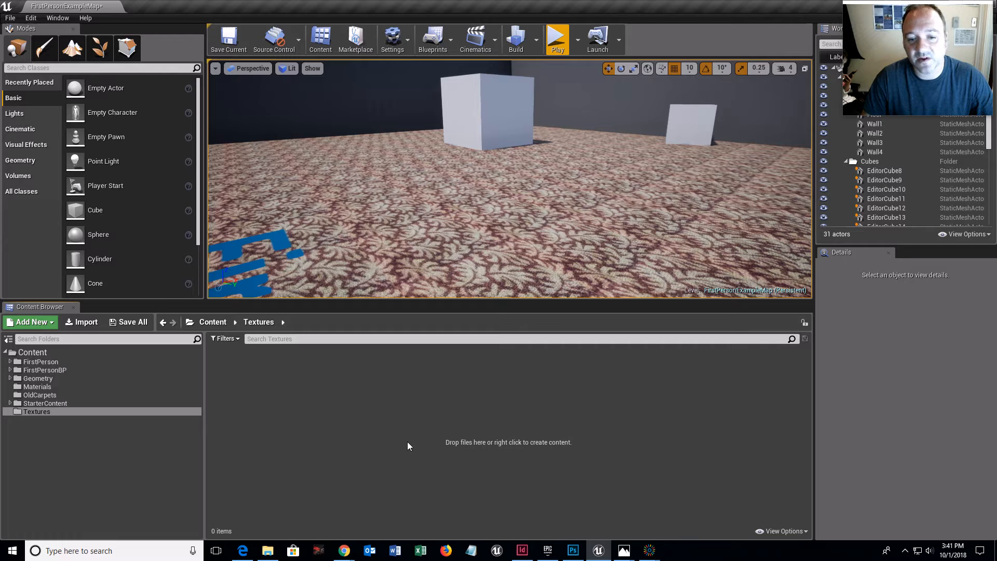
pyautogui.click(82, 322)
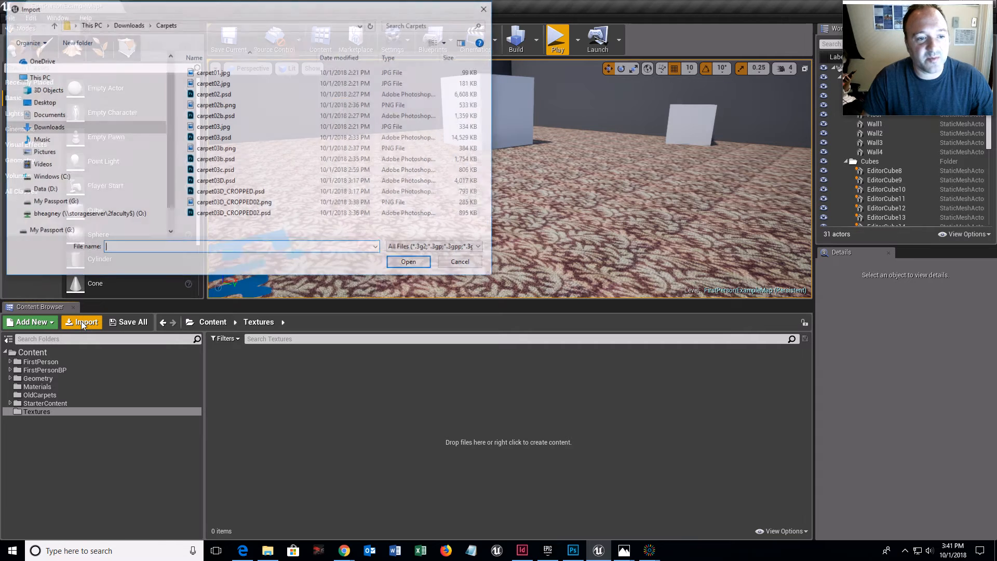
pyautogui.click(212, 203)
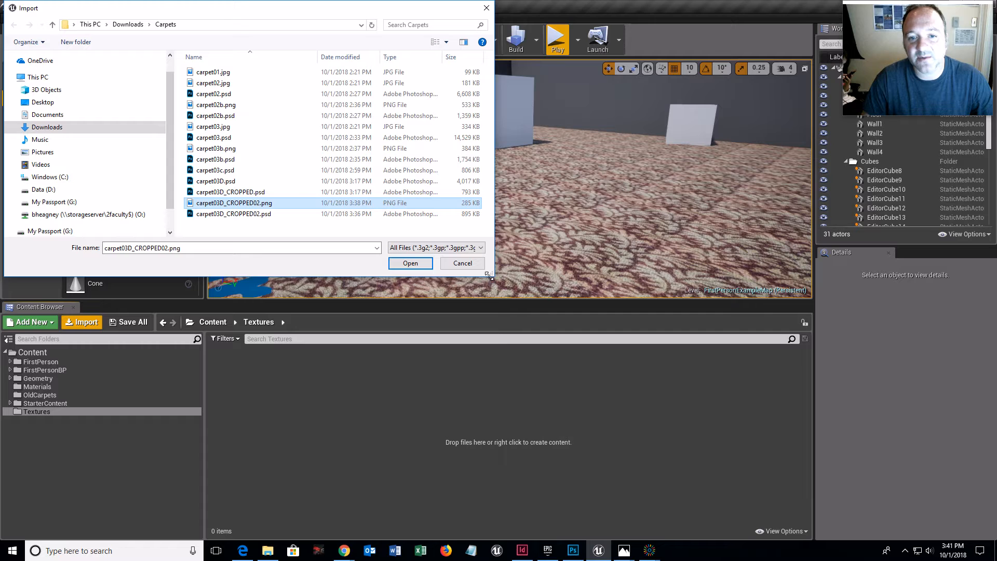
pyautogui.moveTo(489, 276); pyautogui.dragTo(685, 337)
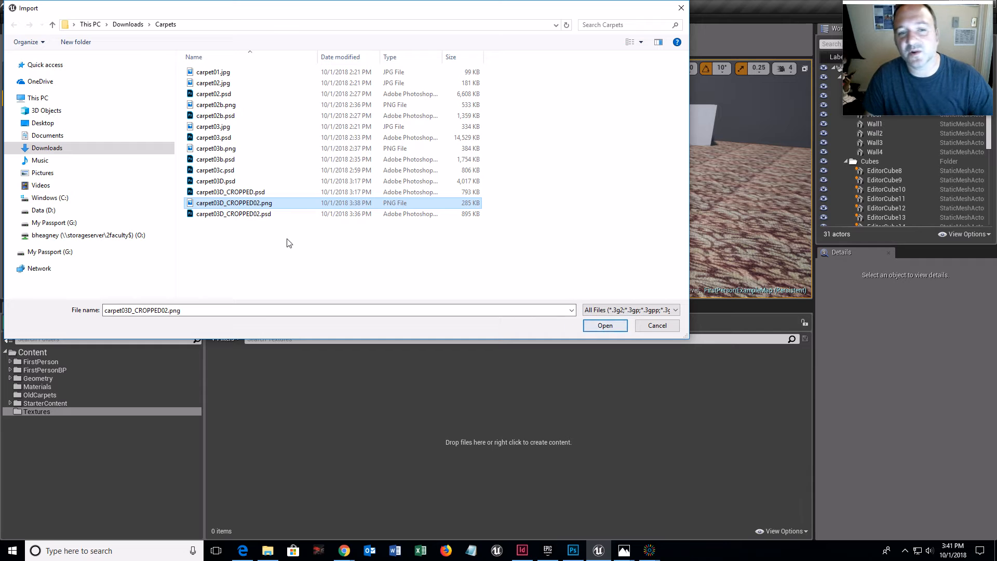
pyautogui.click(605, 326)
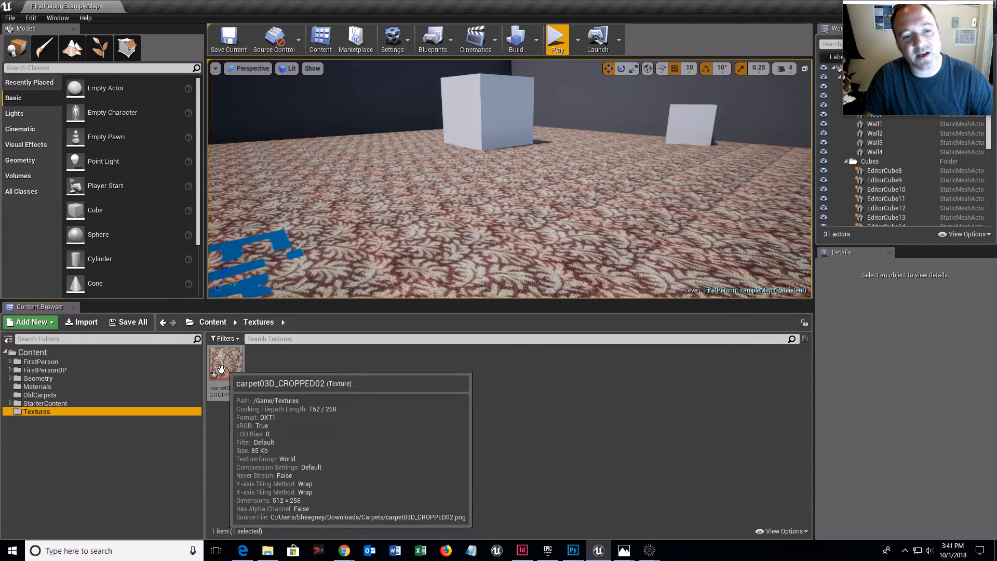
# Inspect the imported carpet texture in the texture editor at different zoom levels, and close the editor.
pyautogui.click(220, 390)
pyautogui.doubleClick(220, 391)
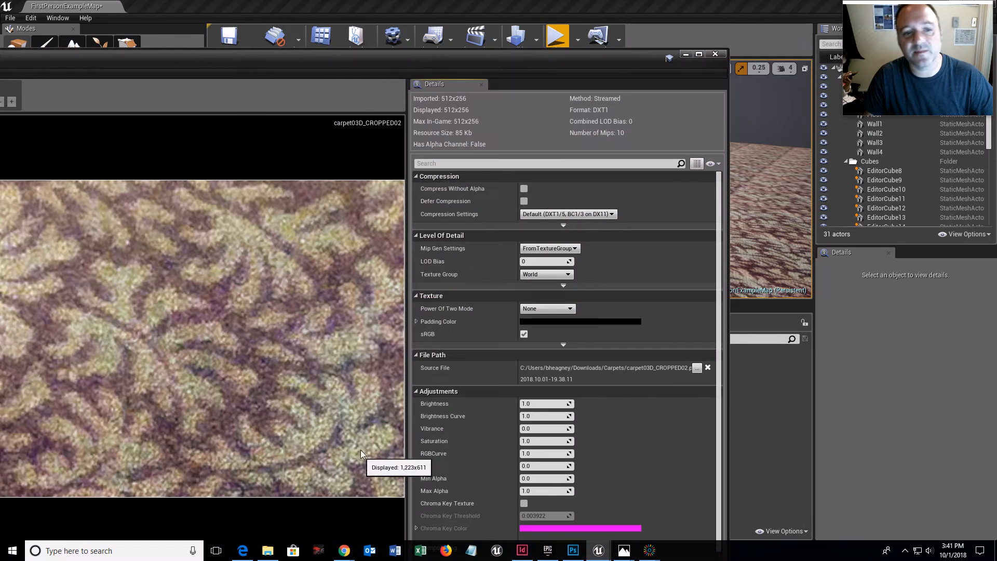
pyautogui.moveTo(306, 60); pyautogui.dragTo(546, 6)
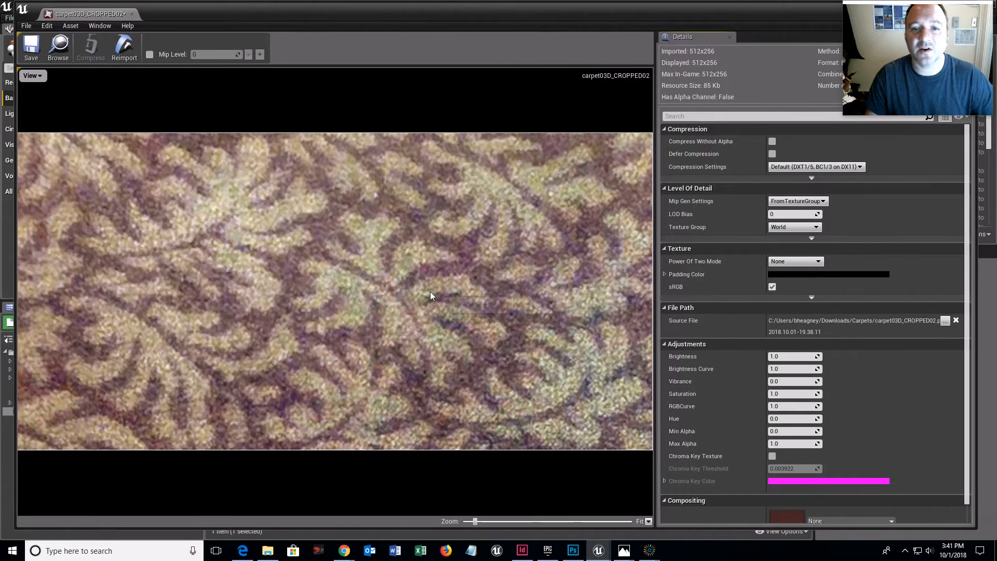
pyautogui.scroll(-8, 430, 292)
pyautogui.scroll(8, 372, 298)
pyautogui.scroll(1, 337, 319)
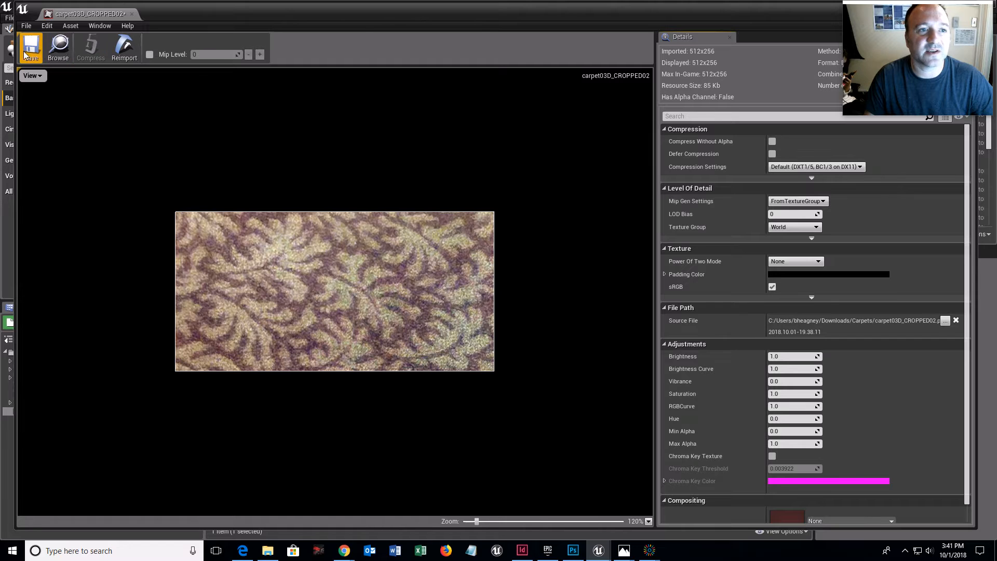
pyautogui.moveTo(472, 16); pyautogui.dragTo(254, 27)
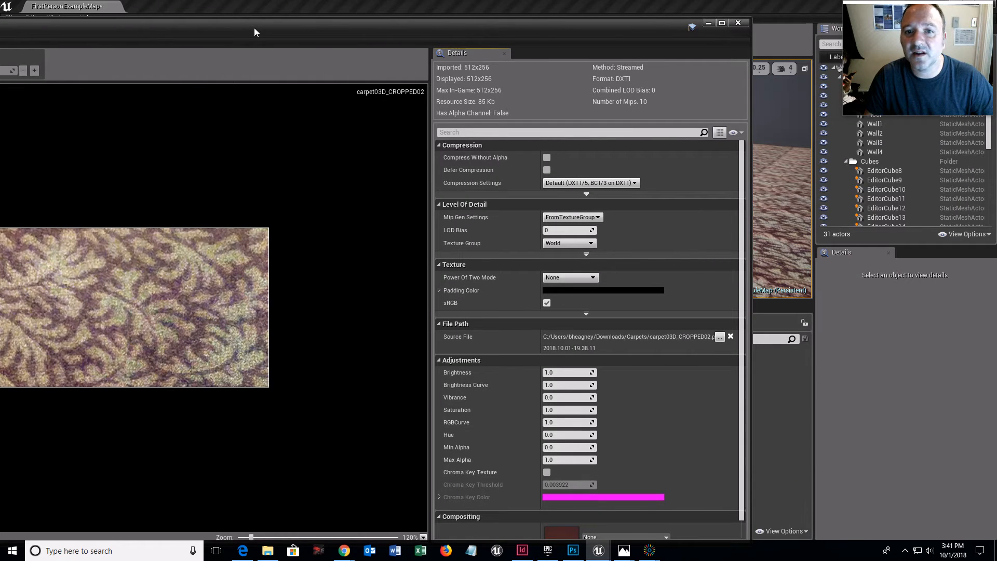
pyautogui.click(738, 23)
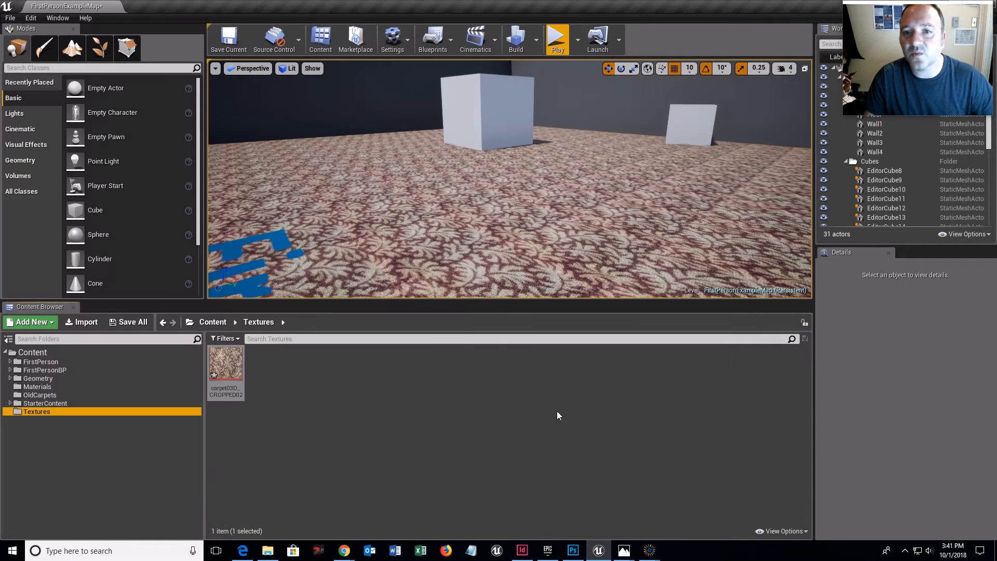
# Create a material from the carpet03D_CROPPED02 texture and name it Mat_Carpet.
pyautogui.moveTo(227, 367)
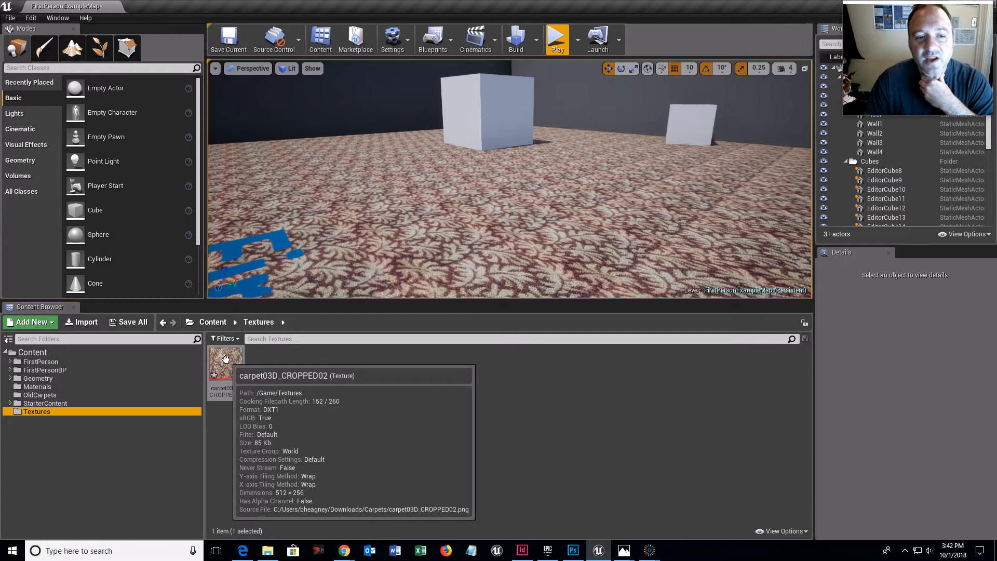
pyautogui.rightClick(225, 360)
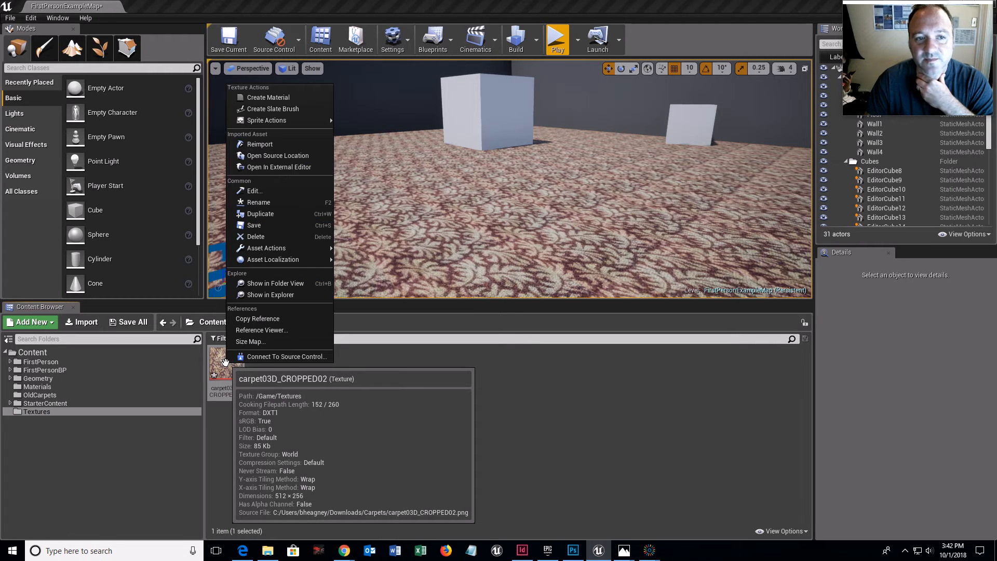
pyautogui.click(280, 99)
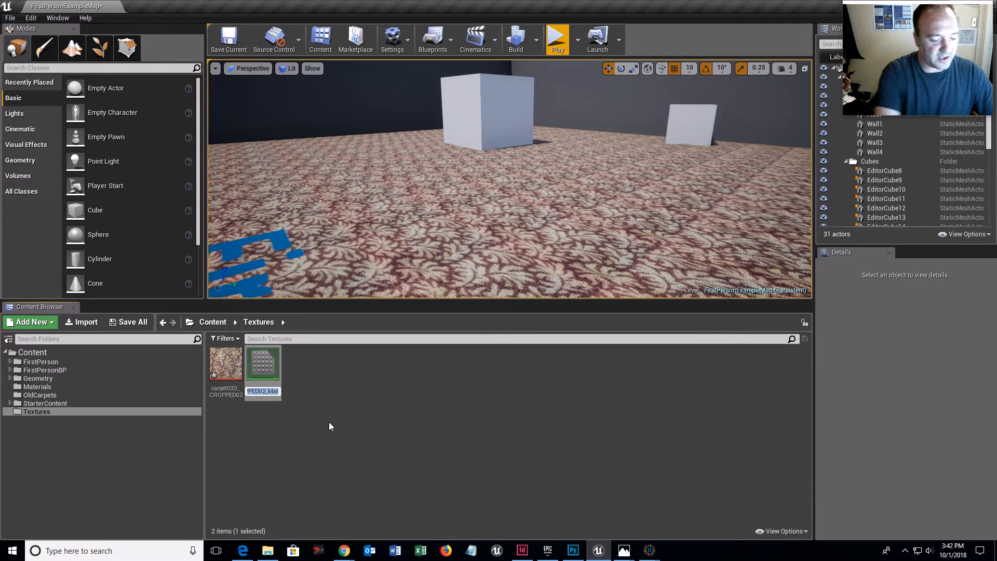
pyautogui.write('Mat_')
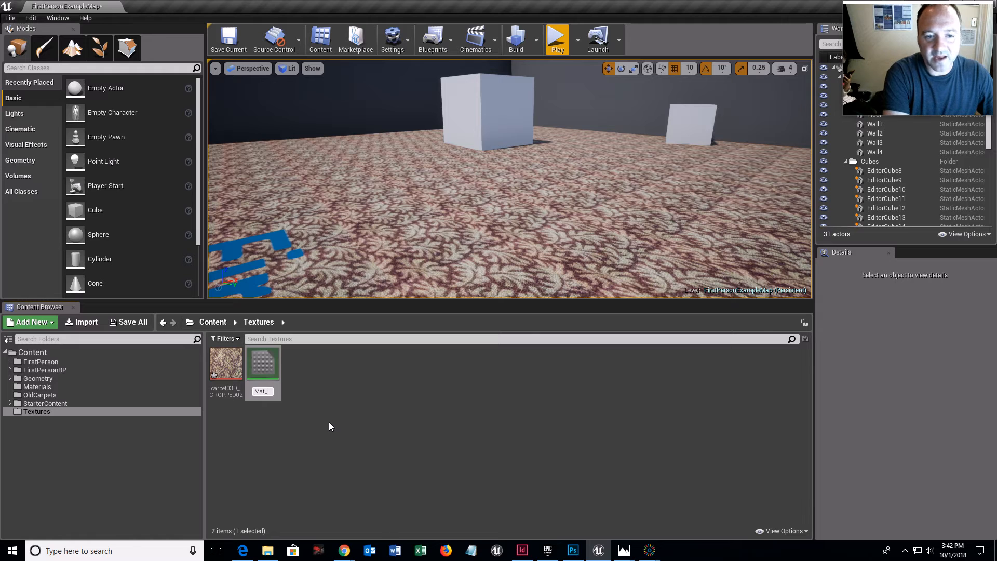
pyautogui.write('Carpet')
pyautogui.press('Return')
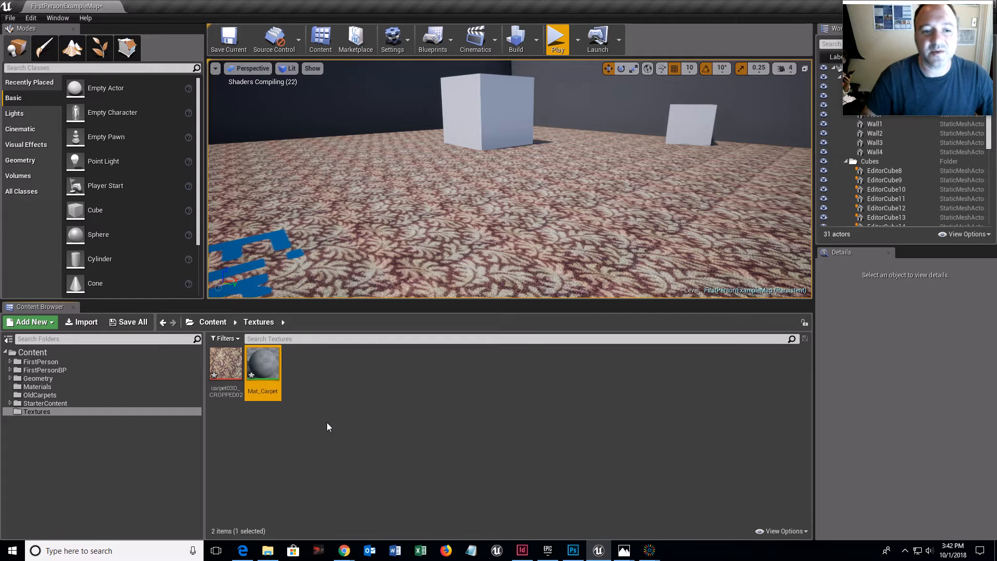
# Examine Mat_Carpet in the material editor with the preview mesh set to a cube, and close the editor.
pyautogui.moveTo(273, 364)
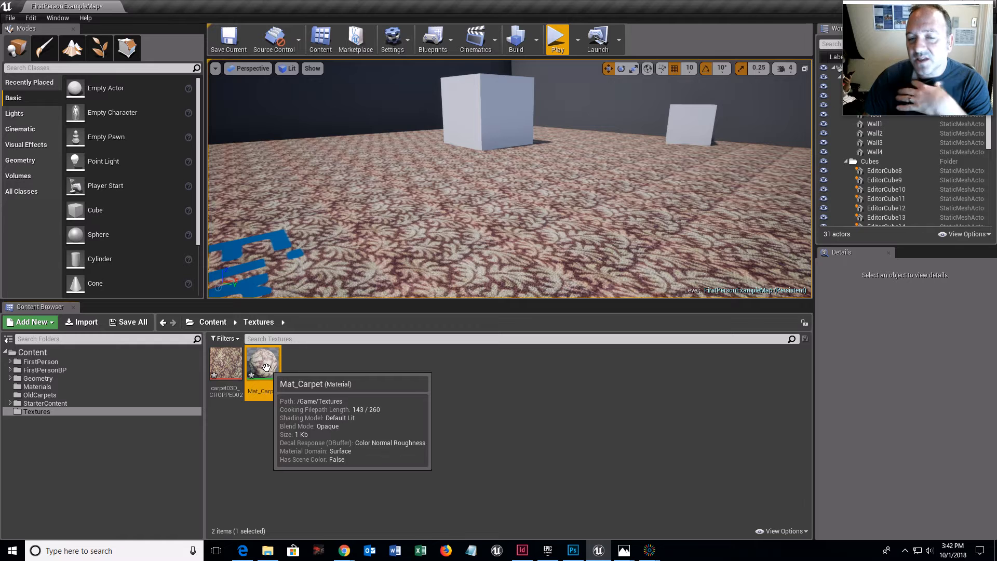
pyautogui.doubleClick(265, 368)
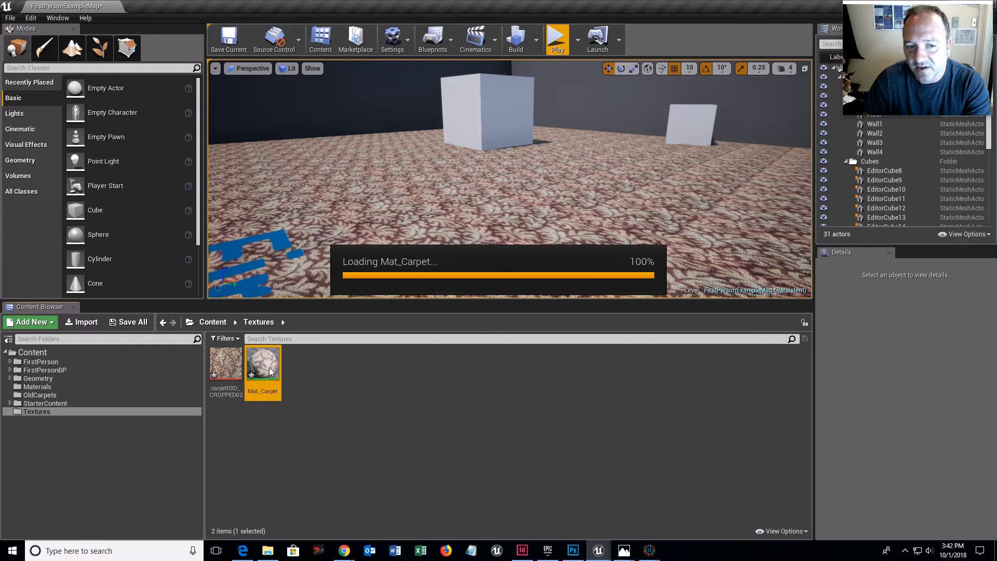
pyautogui.moveTo(204, 32); pyautogui.dragTo(517, 26)
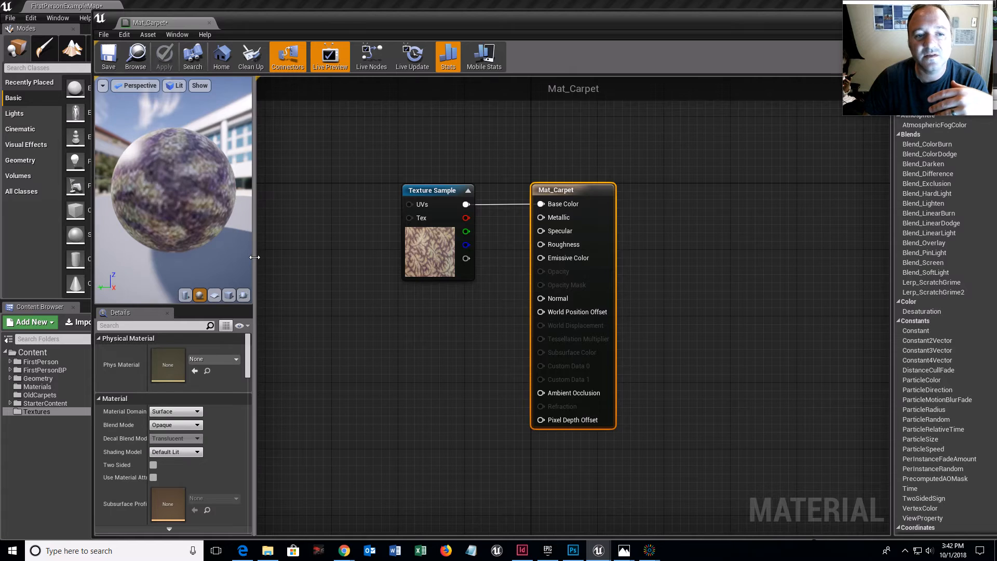
pyautogui.moveTo(256, 260); pyautogui.dragTo(358, 257)
pyautogui.click(328, 297)
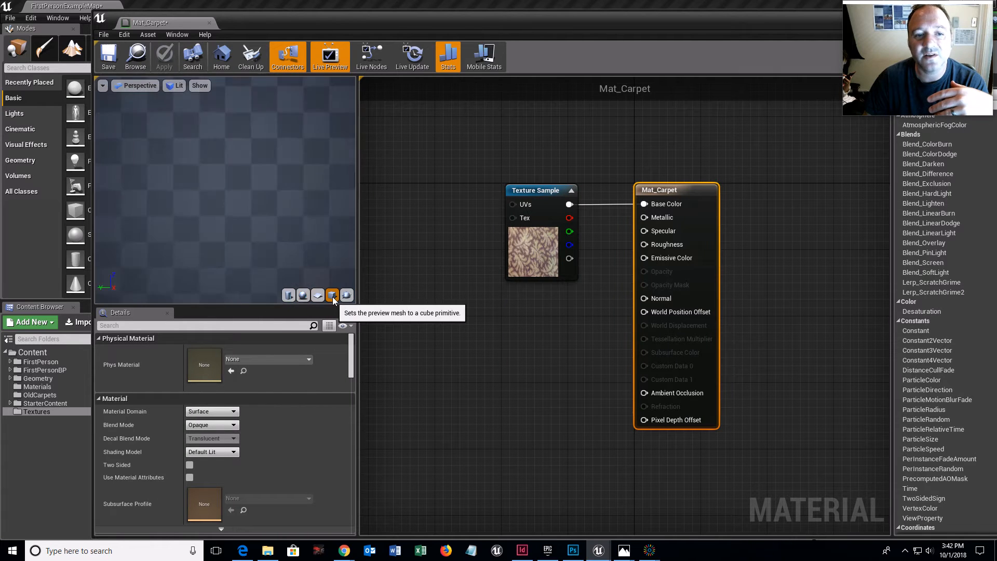
pyautogui.moveTo(285, 204)
pyautogui.mouseDown()
pyautogui.moveTo(244, 204)
pyautogui.moveTo(265, 249)
pyautogui.moveTo(273, 206)
pyautogui.mouseUp()
pyautogui.scroll(-5, 275, 203)
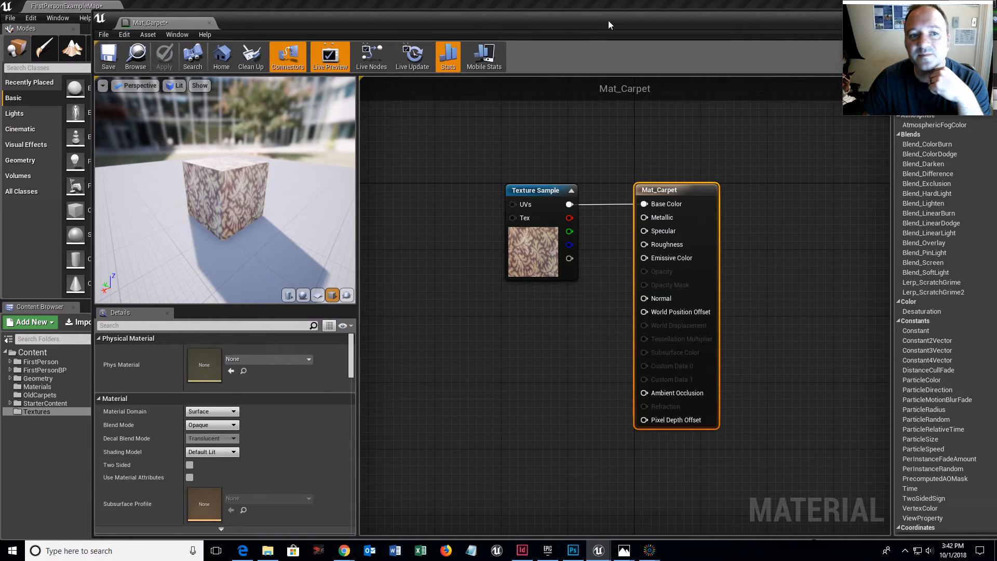
pyautogui.moveTo(608, 20); pyautogui.dragTo(290, 31)
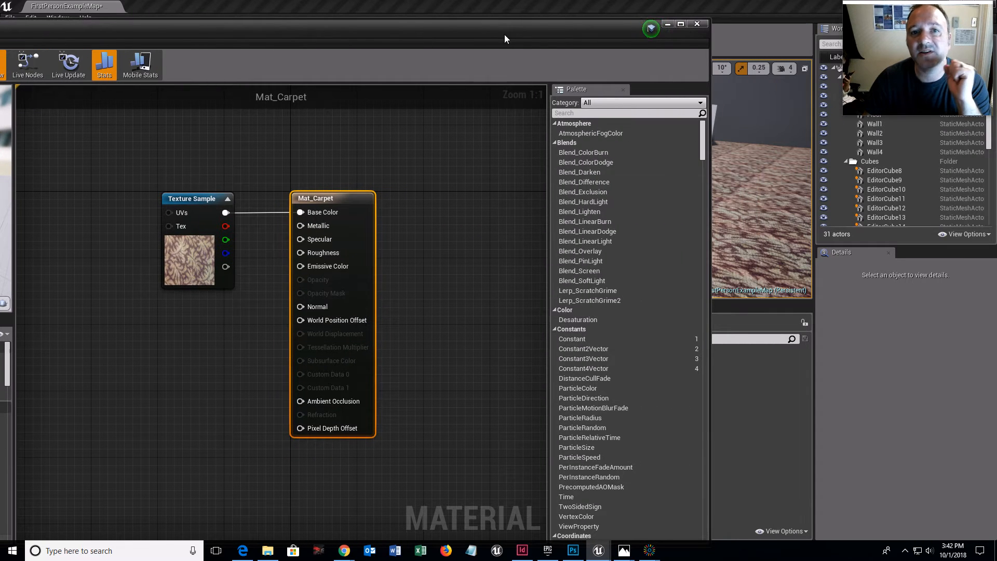
pyautogui.click(696, 24)
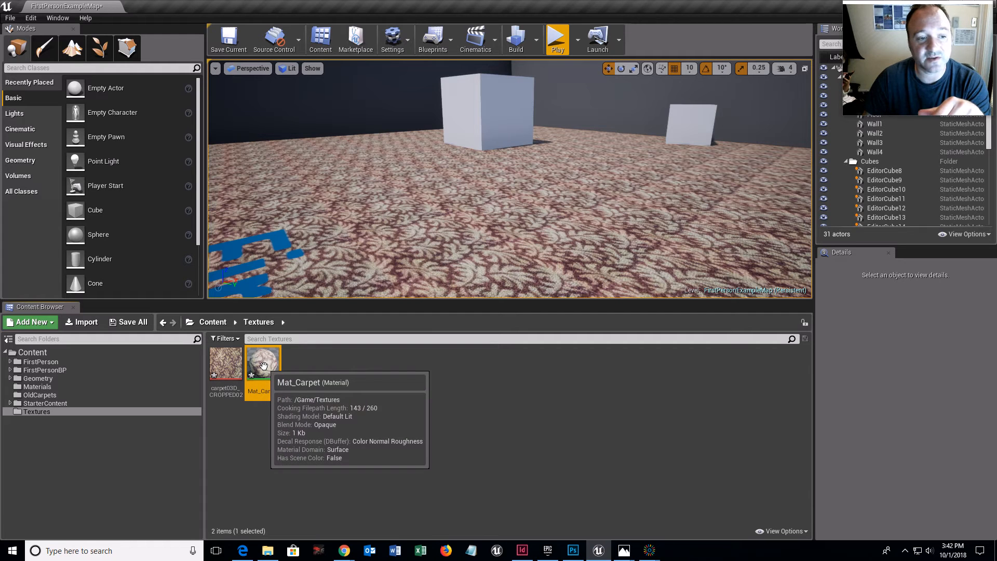
# Move the Mat_Carpet material from the Textures folder into the Materials folder and open that folder.
pyautogui.moveTo(264, 366); pyautogui.dragTo(33, 388)
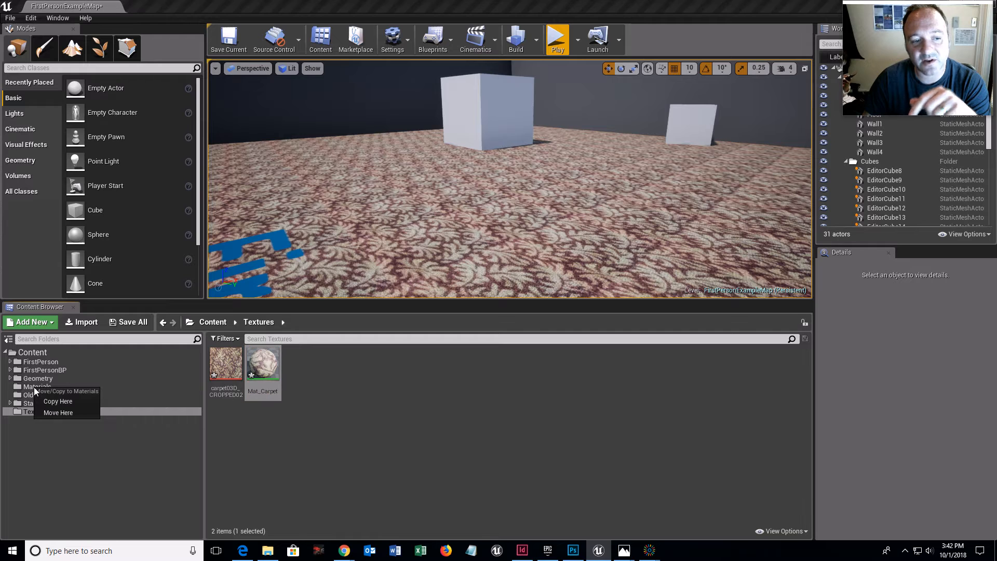
pyautogui.click(56, 413)
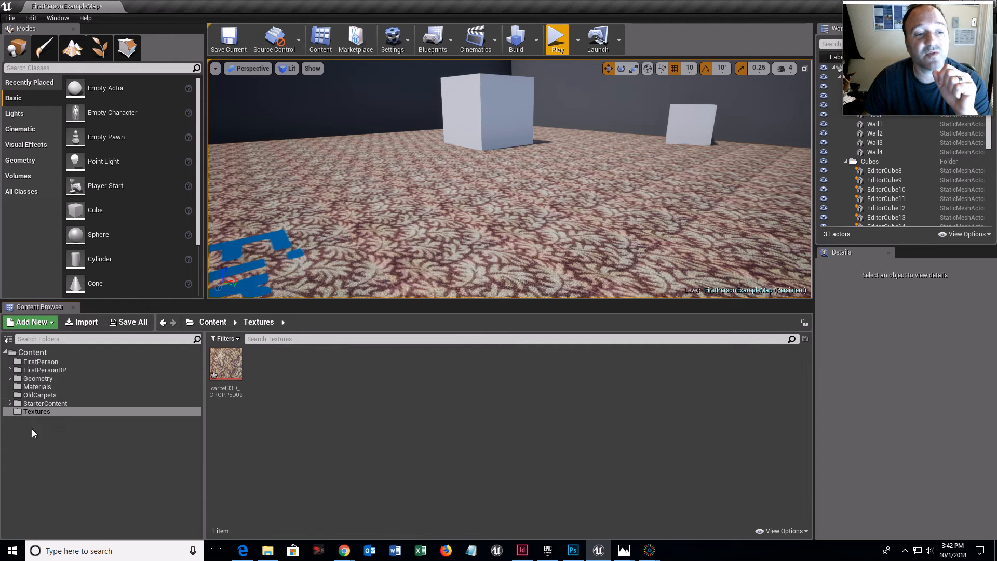
pyautogui.click(42, 387)
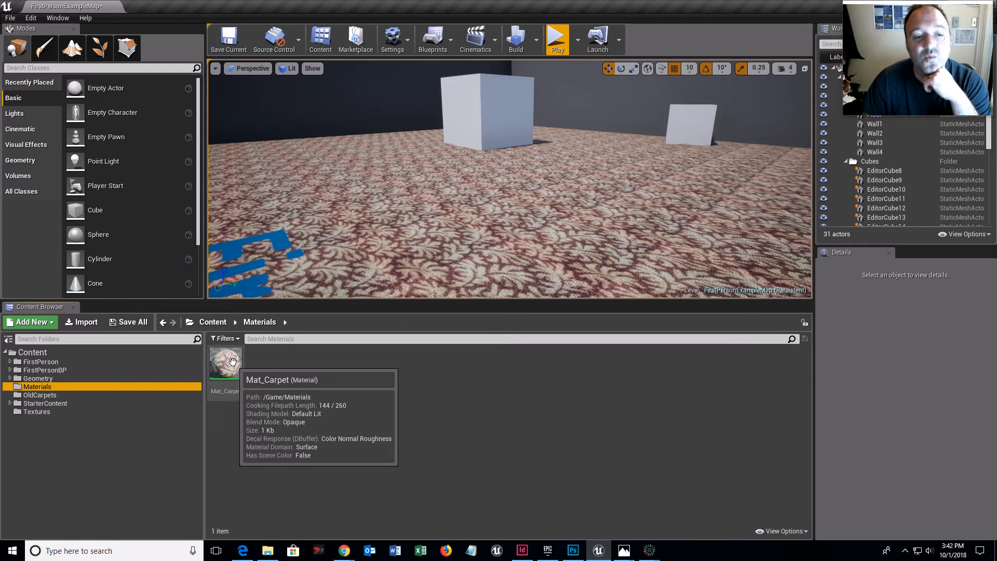
# Apply the Mat_Carpet material to the level's floor.
pyautogui.moveTo(227, 366); pyautogui.dragTo(418, 215)
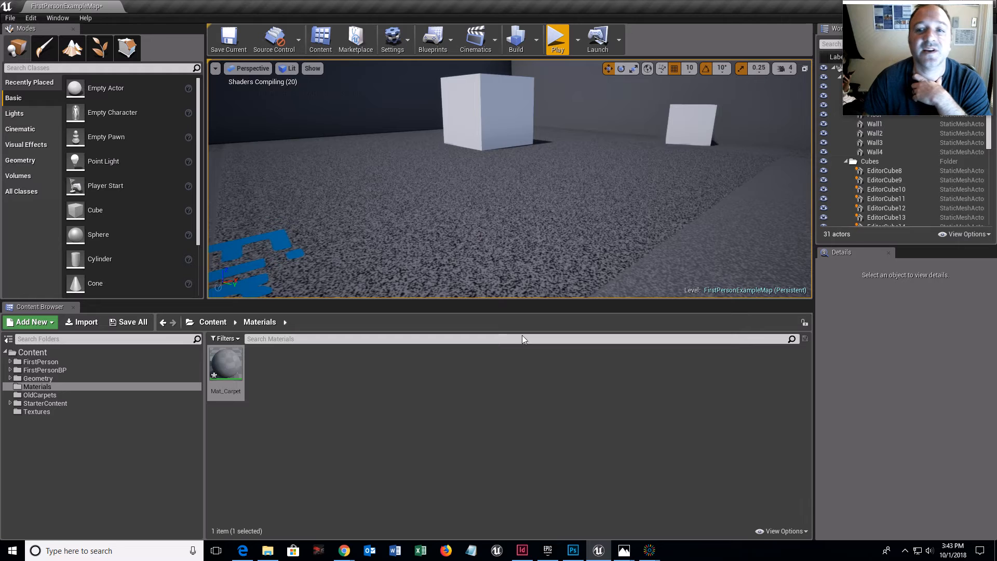
pyautogui.scroll(-10, 459, 244)
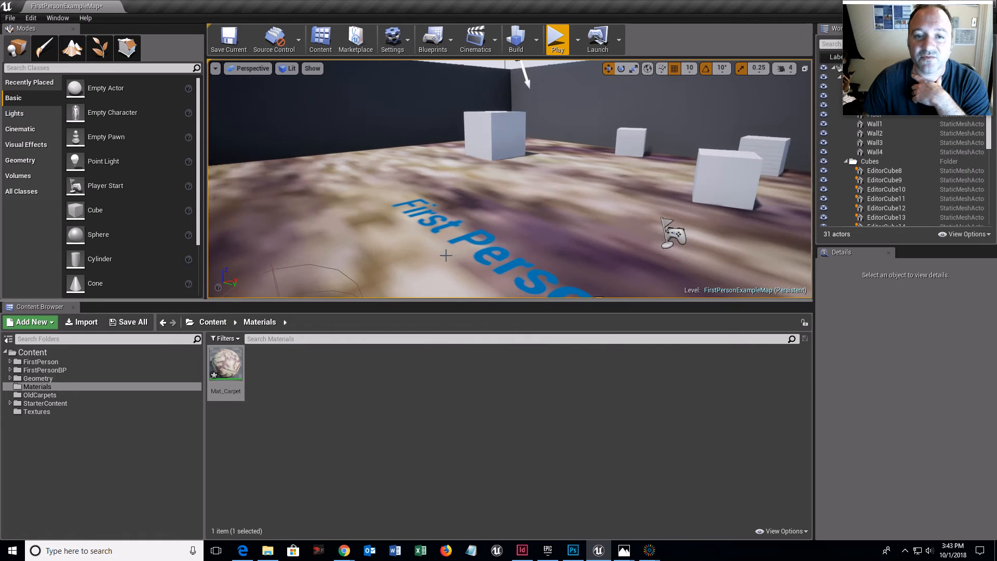
pyautogui.scroll(-10, 489, 218)
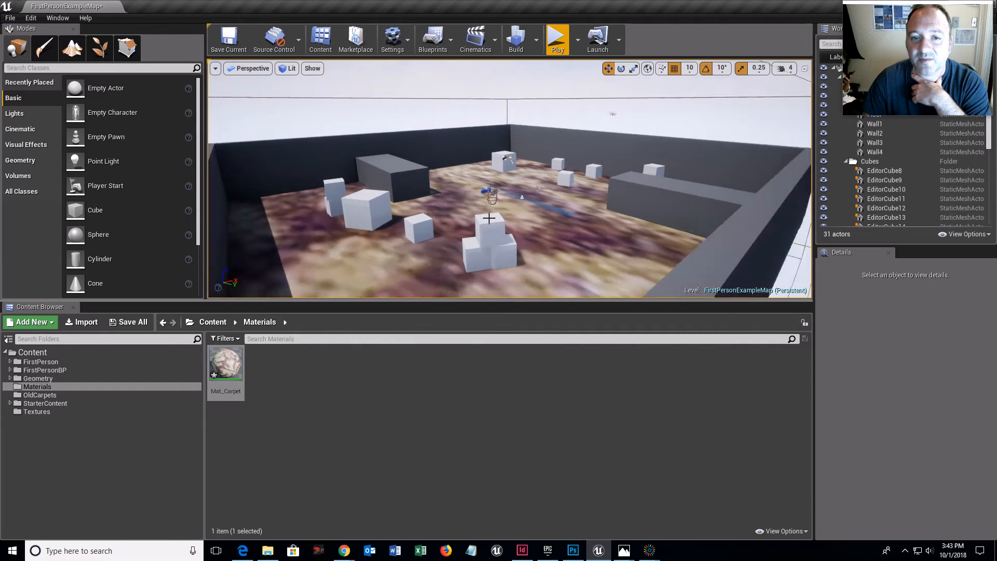
# Examine how the carpet pattern stretches across the floor, from an overview of the whole level and from close up.
pyautogui.moveTo(489, 218); pyautogui.dragTo(582, 163, button='right')
pyautogui.press('s')
pyautogui.press('s')
pyautogui.press('s')
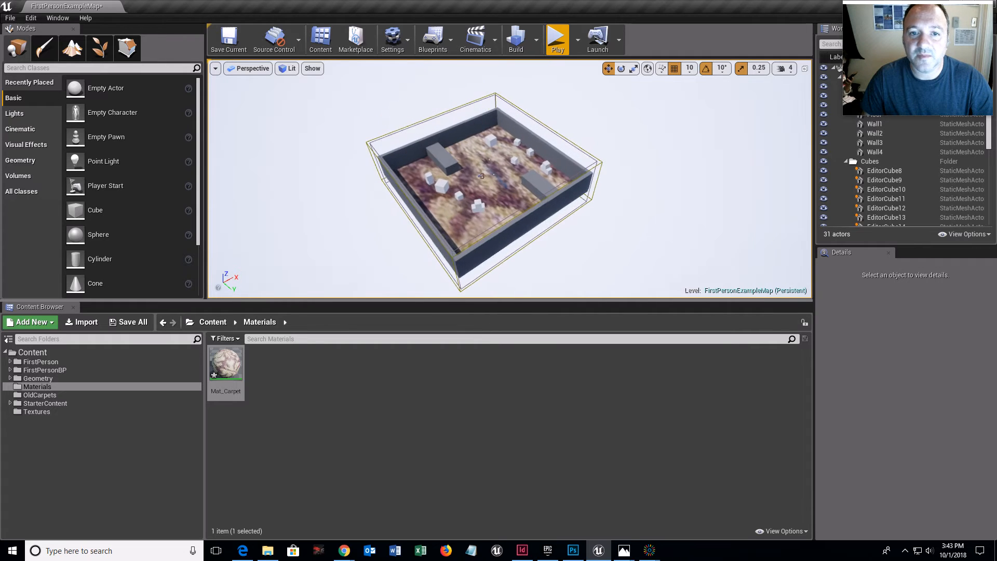
pyautogui.press('w')
pyautogui.moveTo(582, 163); pyautogui.dragTo(564, 206, button='right')
pyautogui.press('s')
pyautogui.press('w')
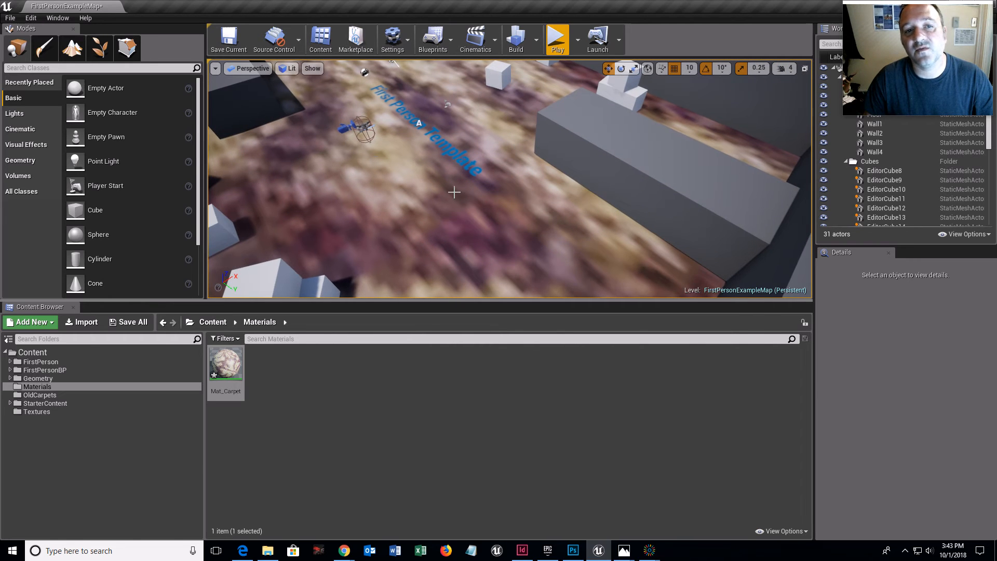
pyautogui.scroll(-3, 355, 187)
pyautogui.scroll(-1, 353, 189)
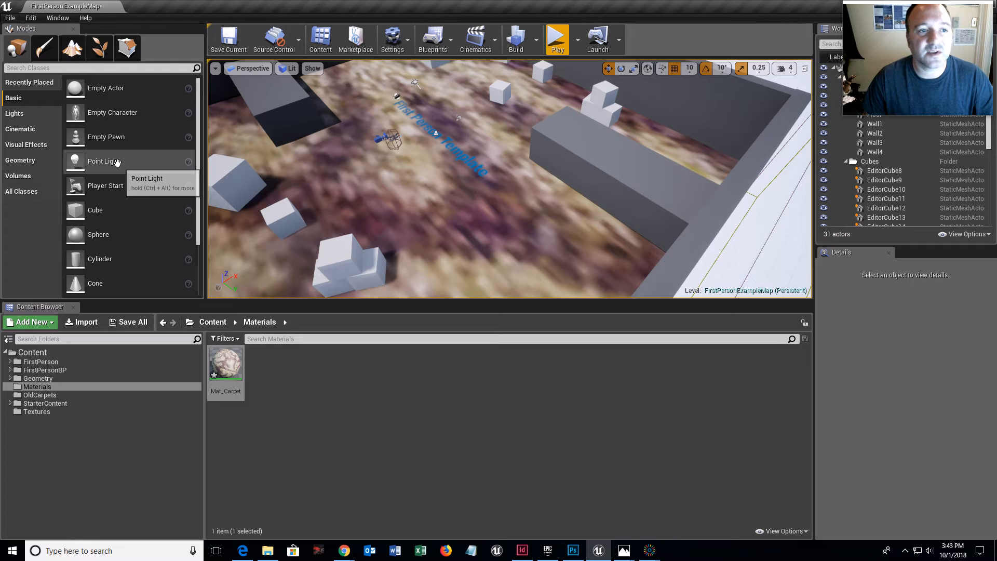
# Place an additive box geometry brush with the carpet material beside the first-person character, at about X -640, Y -50, Z 270.
pyautogui.moveTo(353, 177); pyautogui.dragTo(229, 204, button='right')
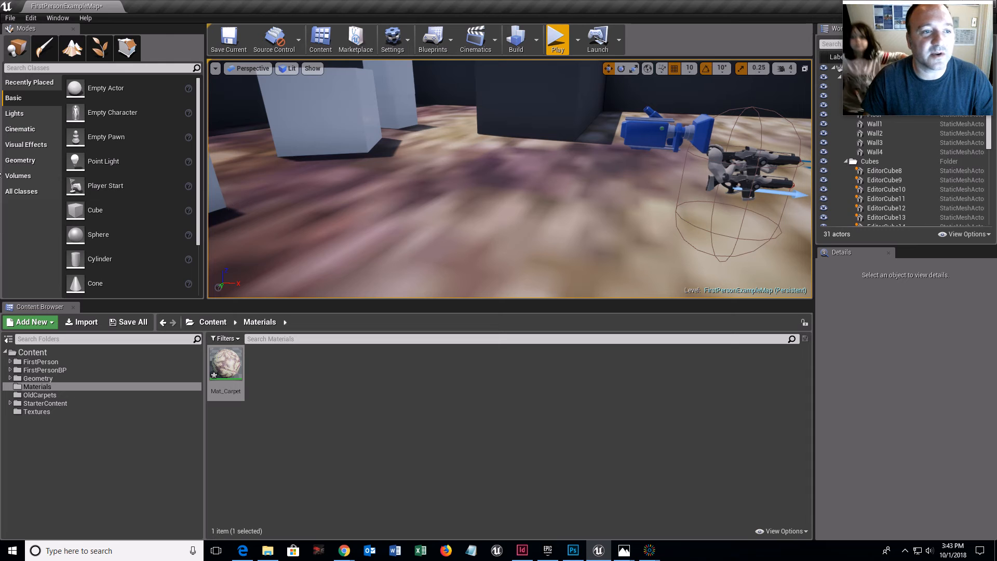
pyautogui.click(18, 175)
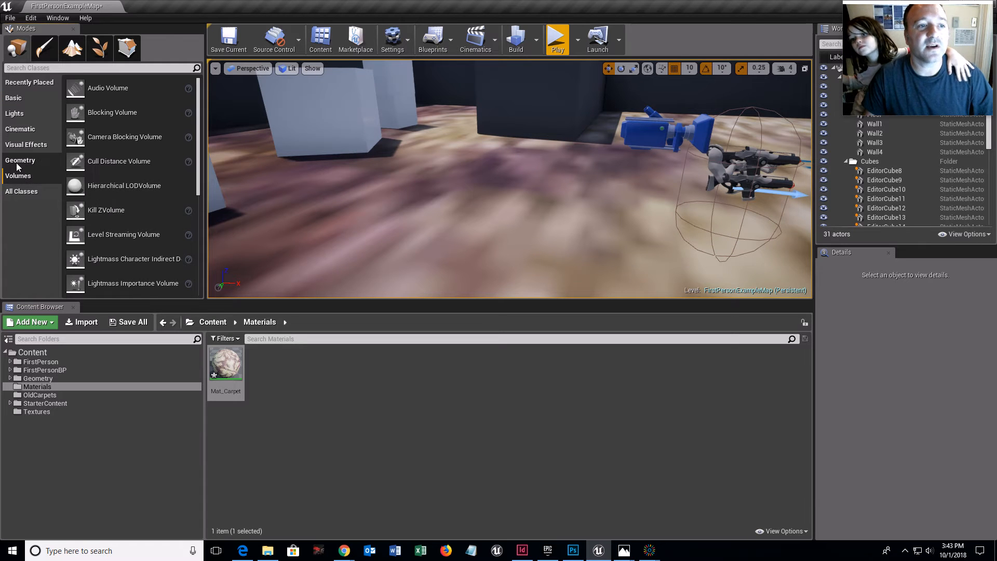
pyautogui.click(17, 164)
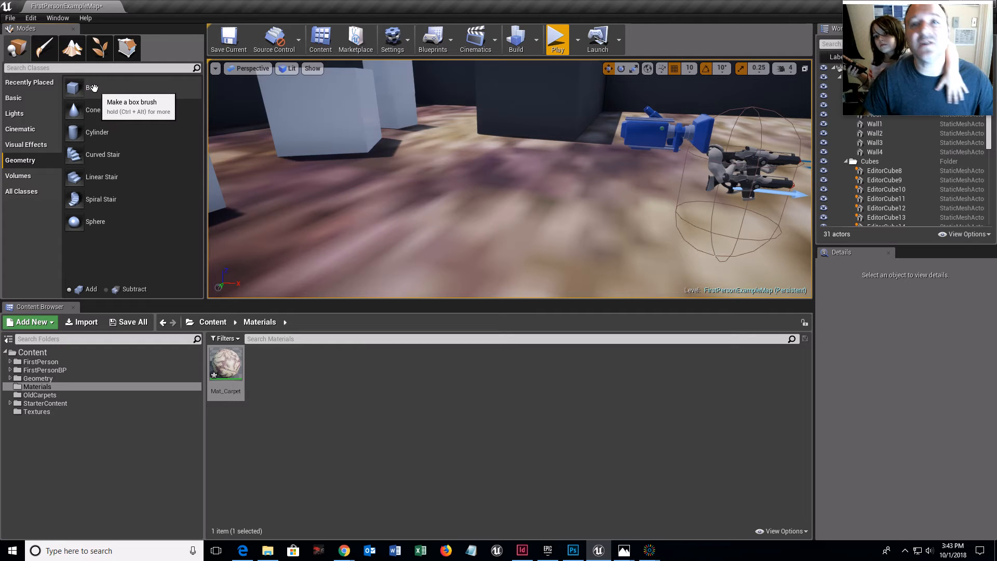
pyautogui.moveTo(93, 87); pyautogui.dragTo(453, 212)
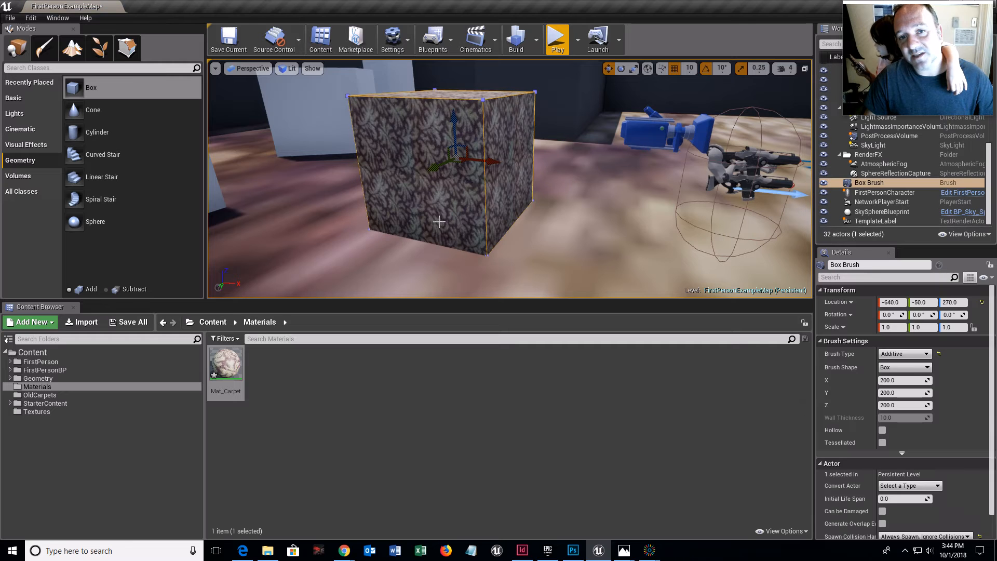
pyautogui.scroll(-1, 438, 206)
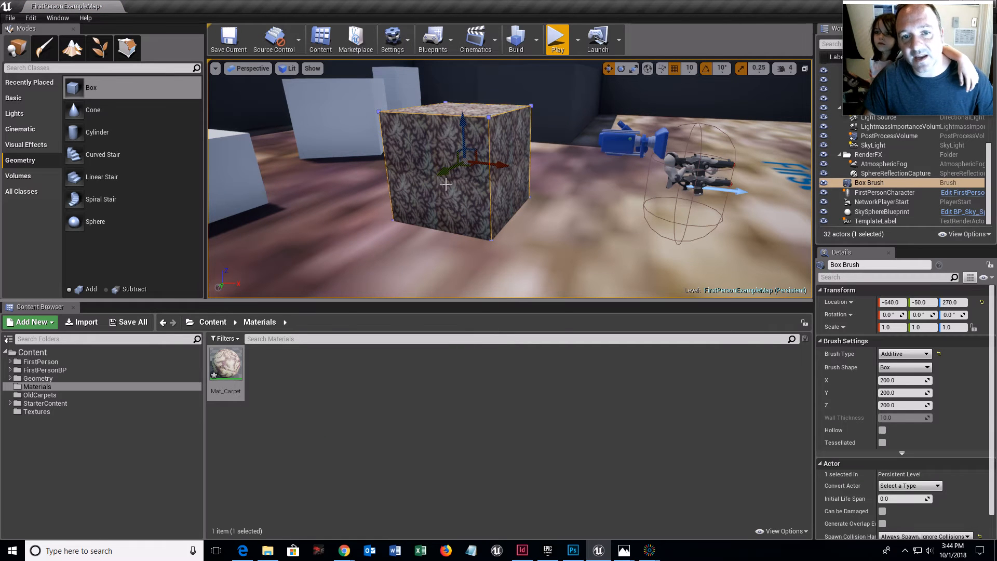
pyautogui.scroll(3, 470, 135)
pyautogui.scroll(-3, 434, 164)
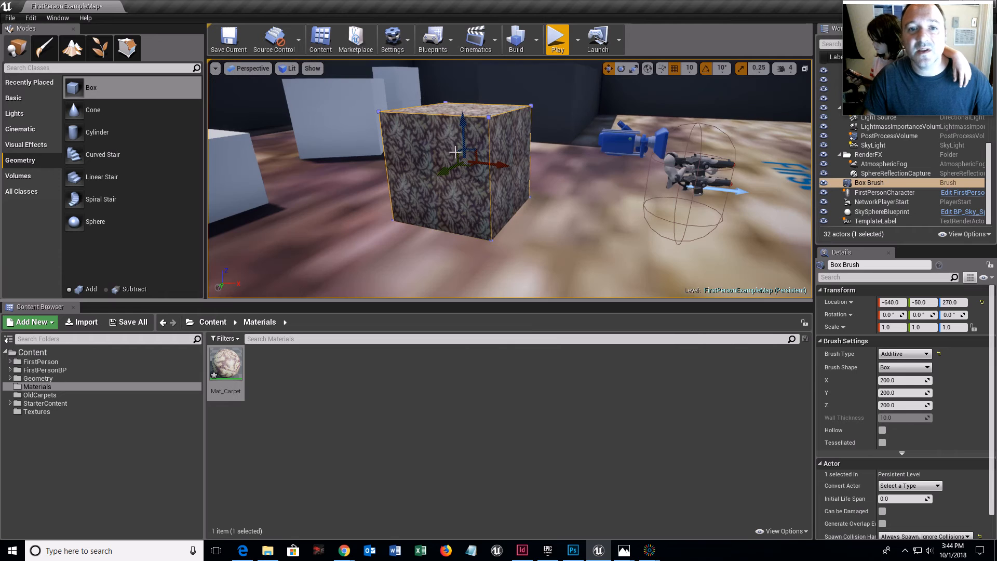
# Play the level and inspect the carpet pattern on the box brush from several sides and distances.
pyautogui.click(554, 40)
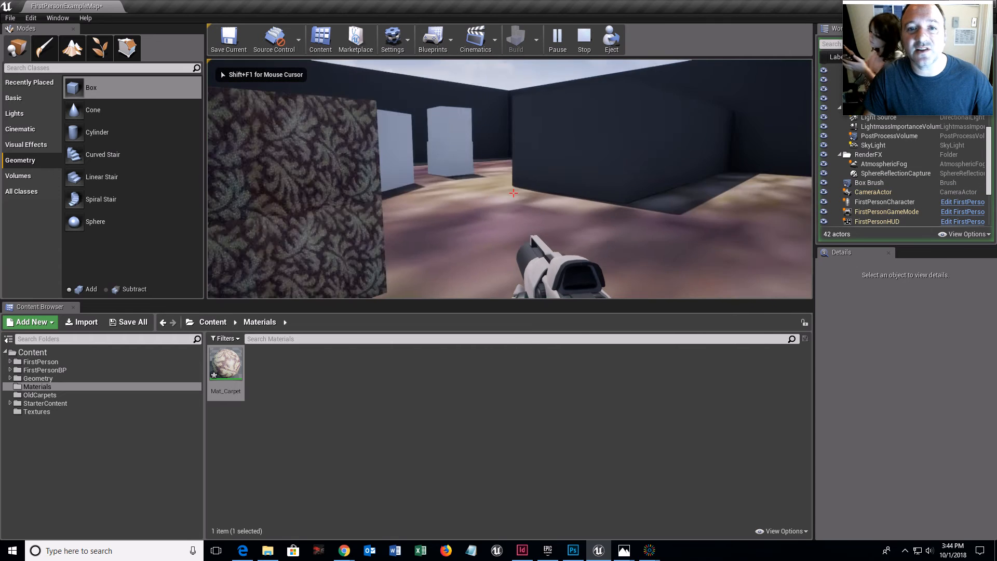
pyautogui.press('a')
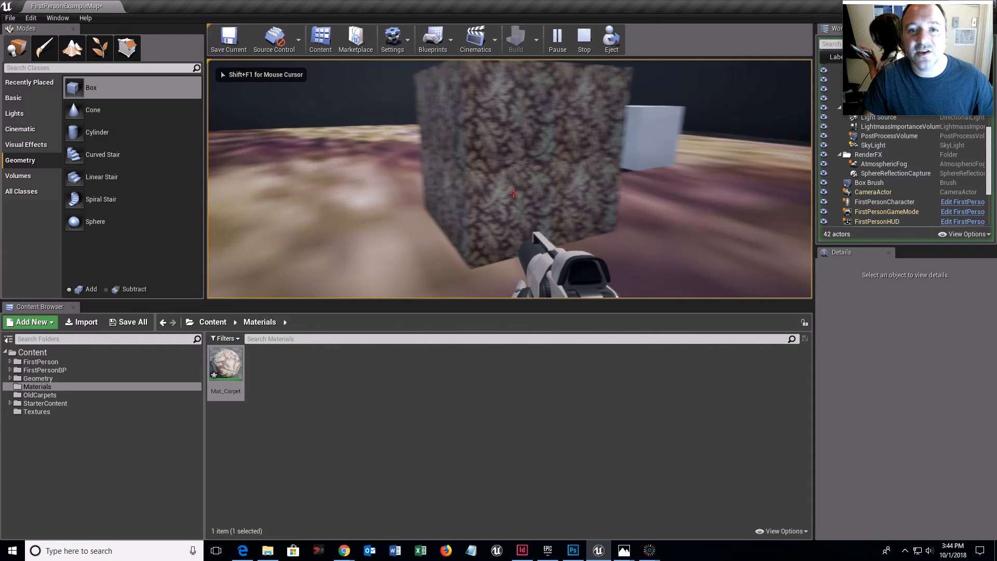
pyautogui.press('d')
pyautogui.press('a')
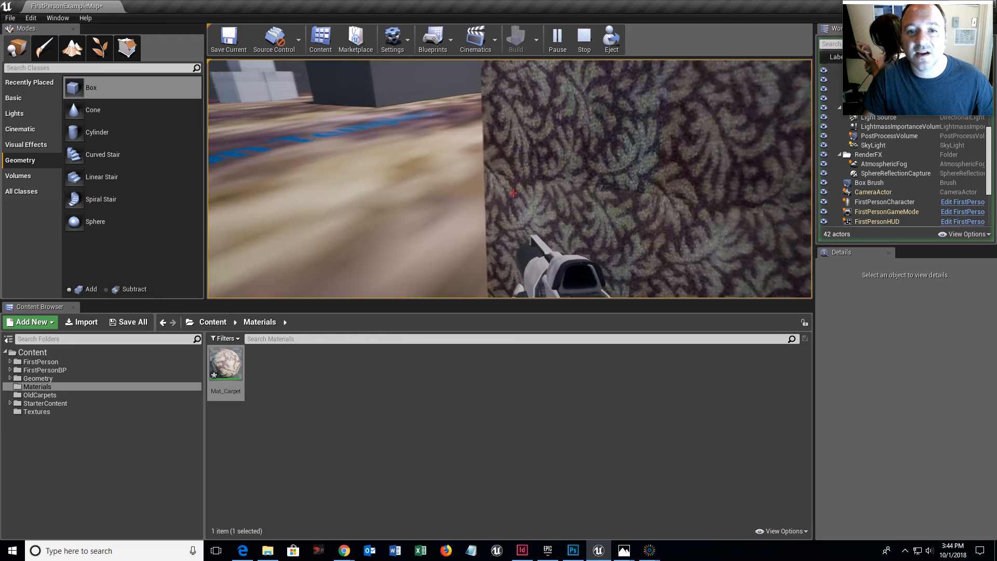
pyautogui.press('d')
pyautogui.press('d')
pyautogui.press('a')
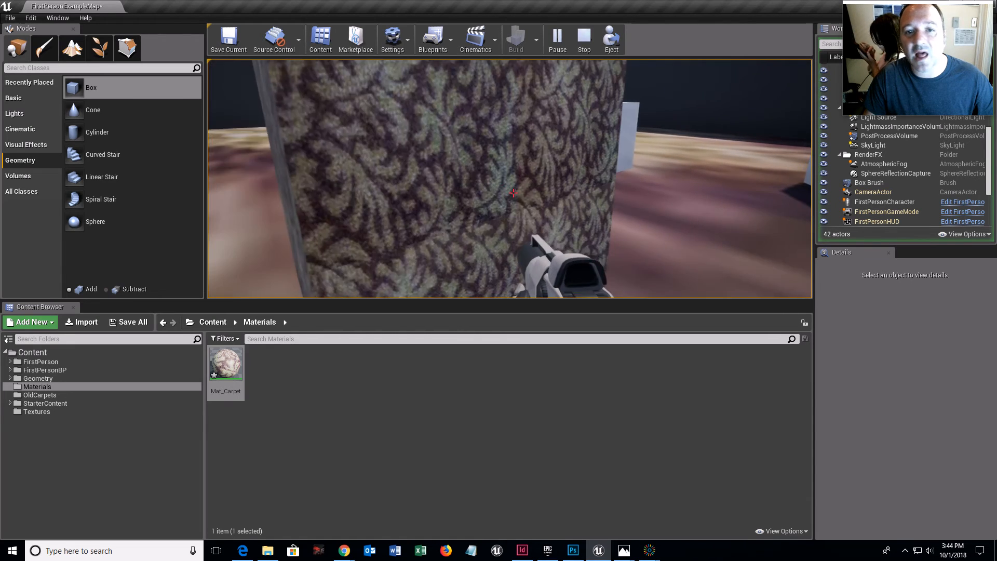
pyautogui.press('d')
pyautogui.press('s')
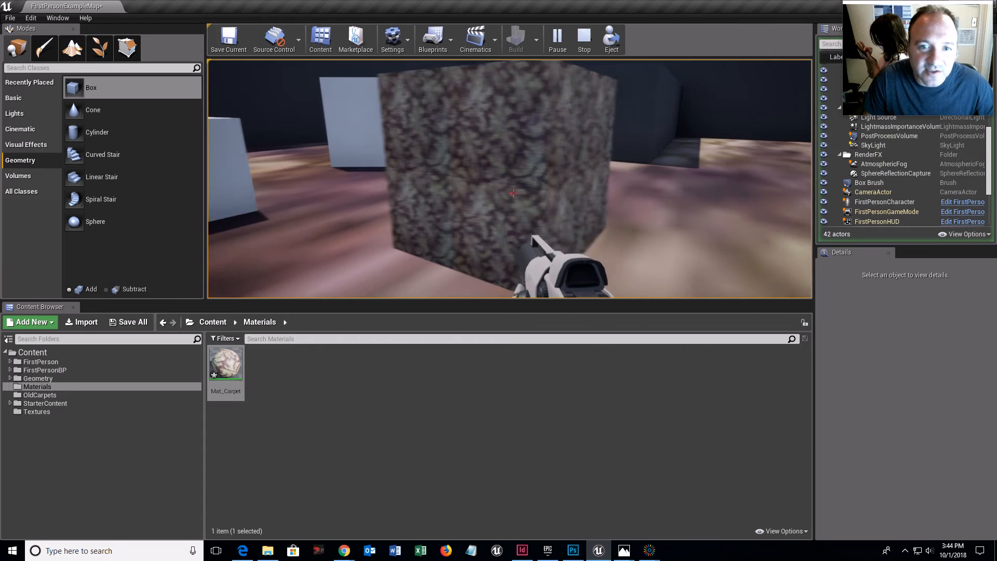
pyautogui.press('a')
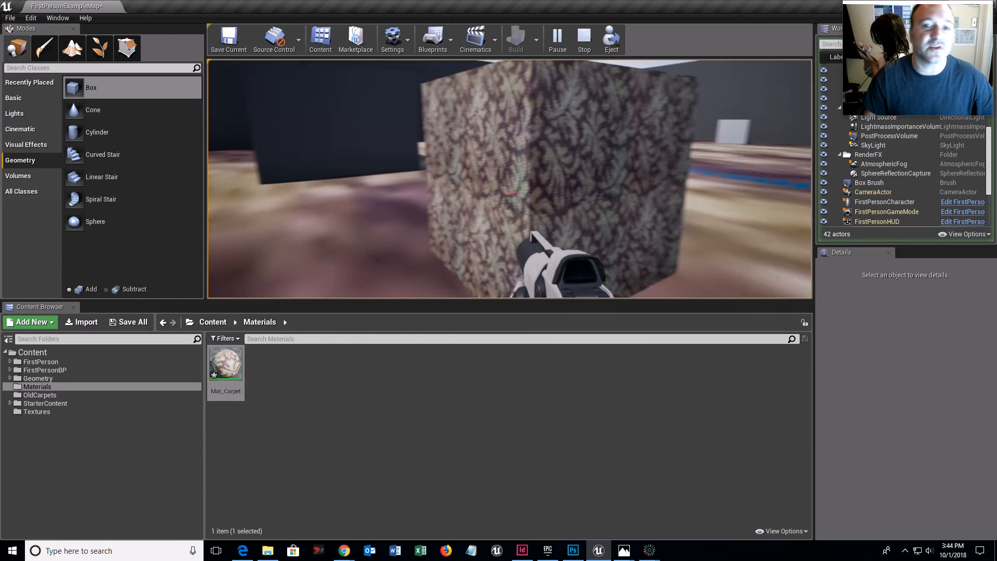
pyautogui.press('d')
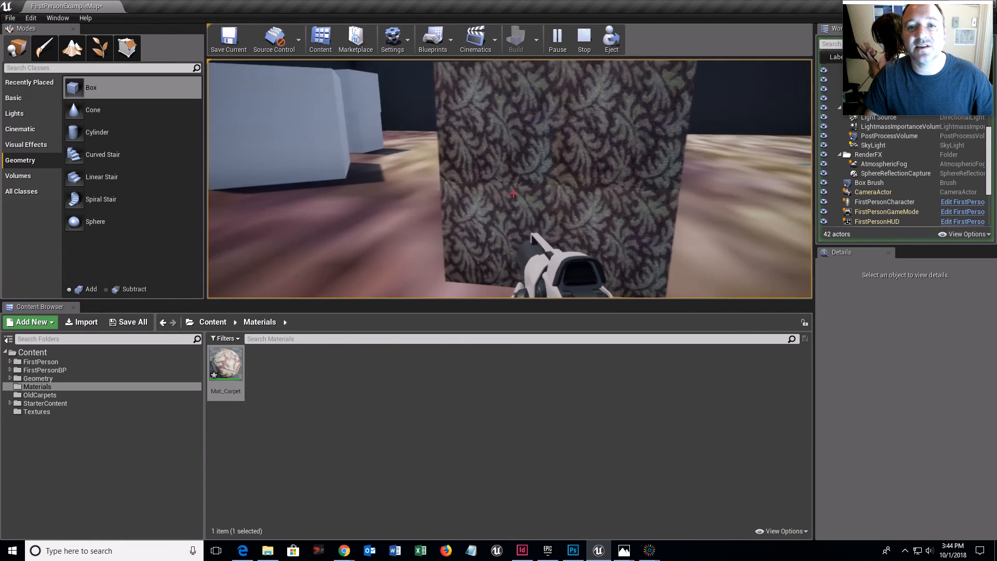
# Fire several shots toward the carpeted box, look over the floor for comparison, and end the play session.
pyautogui.click(513, 192)
pyautogui.click(513, 192)
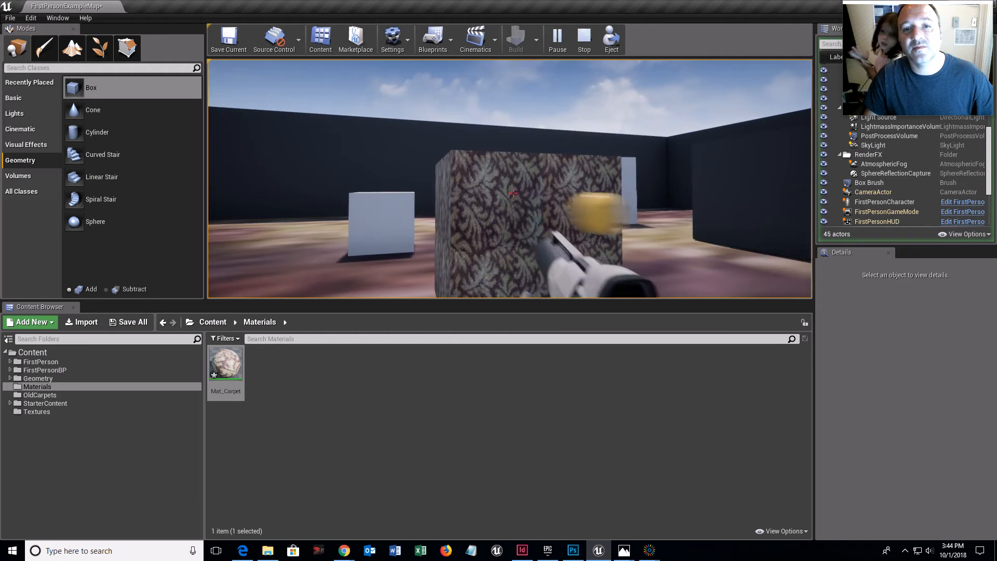
pyautogui.click(512, 193)
pyautogui.click(513, 192)
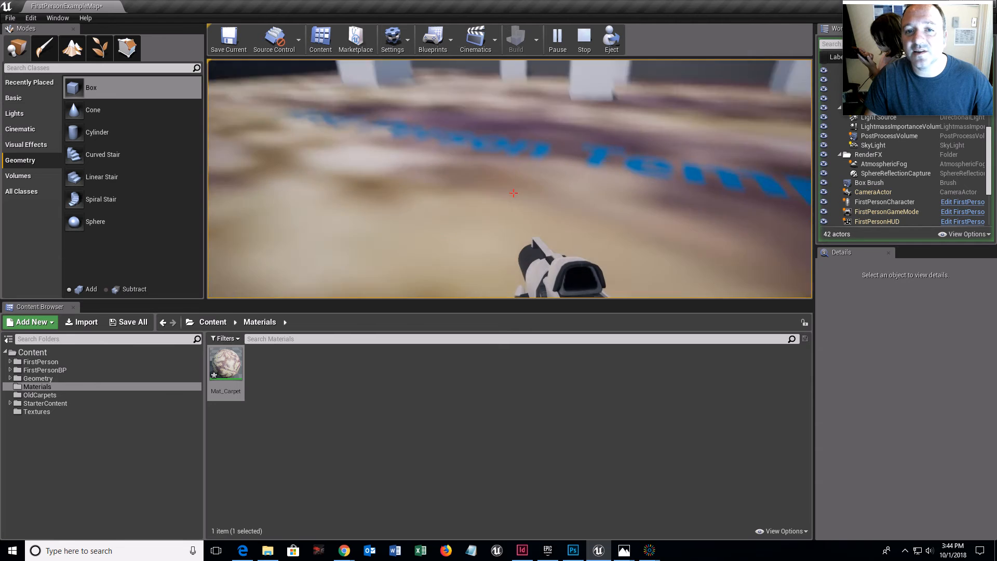
pyautogui.press('Escape')
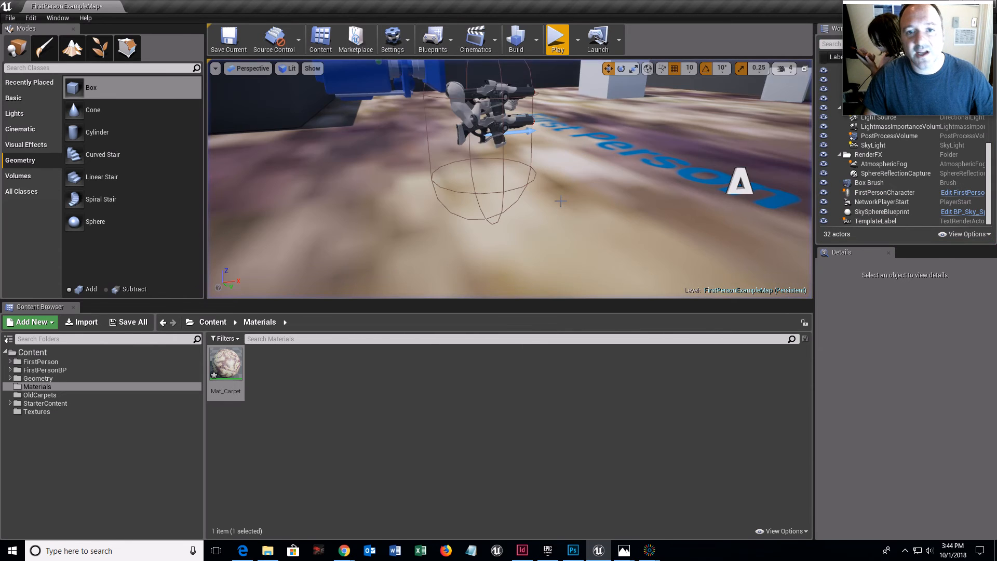
# Apply Mat_Carpet to one of the small white cubes beyond the First Person Template floor text.
pyautogui.click(535, 230)
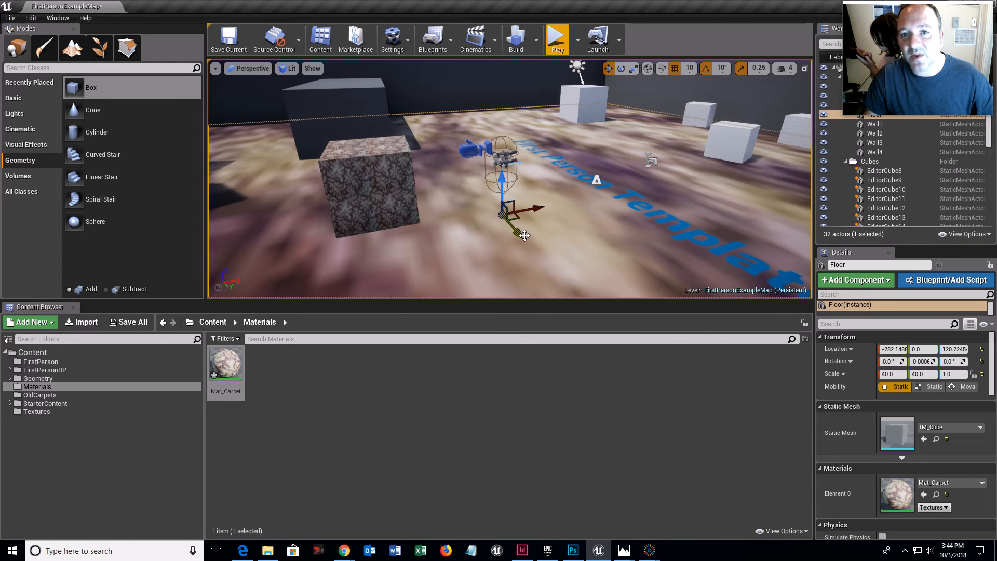
pyautogui.moveTo(225, 364); pyautogui.dragTo(727, 153)
pyautogui.moveTo(710, 187); pyautogui.dragTo(711, 180, button='right')
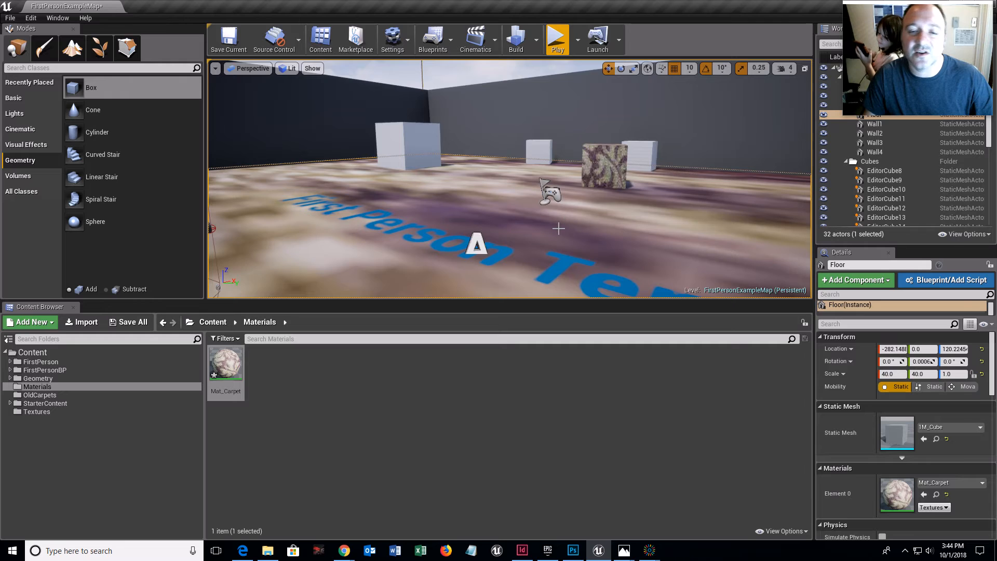
pyautogui.moveTo(558, 228); pyautogui.dragTo(550, 244, button='right')
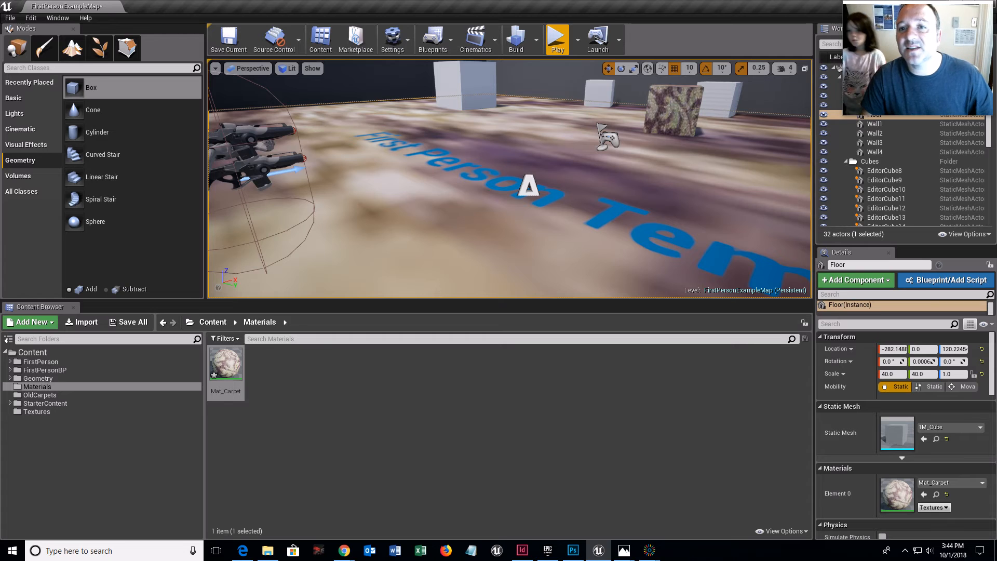
# Select one side face of the box brush and apply a surface scale of 2.0 in U and V.
pyautogui.moveTo(625, 185); pyautogui.dragTo(525, 184, button='right')
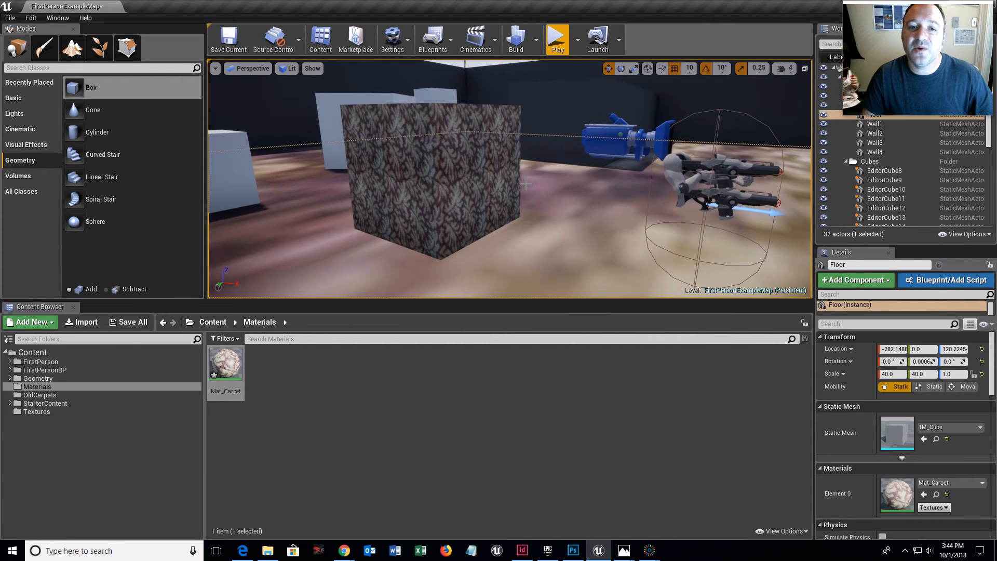
pyautogui.click(444, 184)
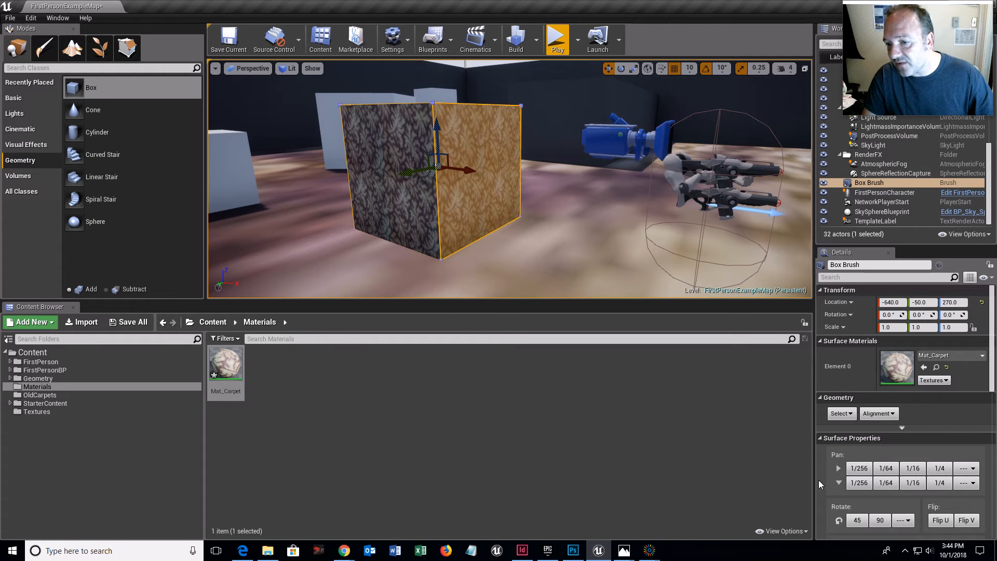
pyautogui.scroll(-4, 833, 477)
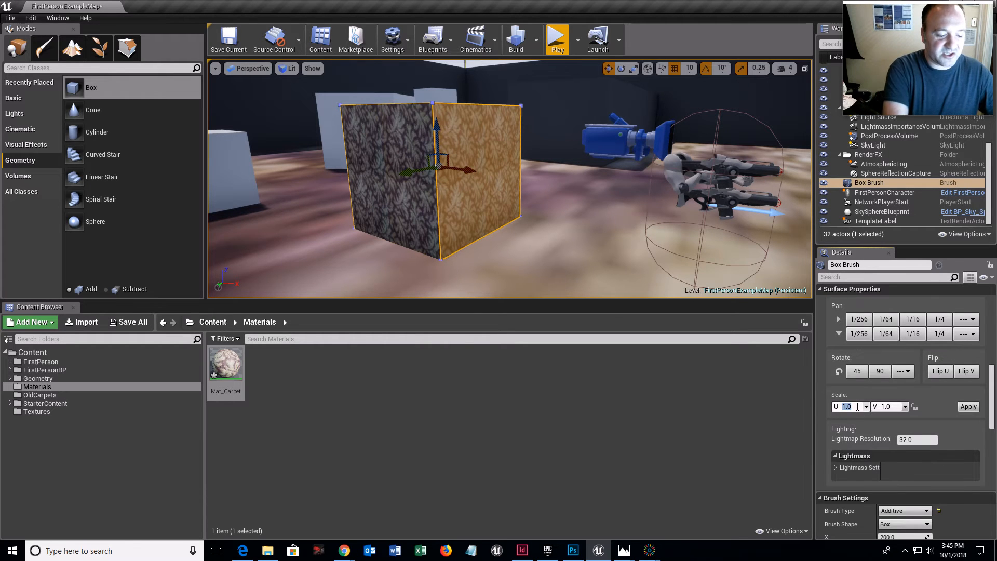
pyautogui.write('2')
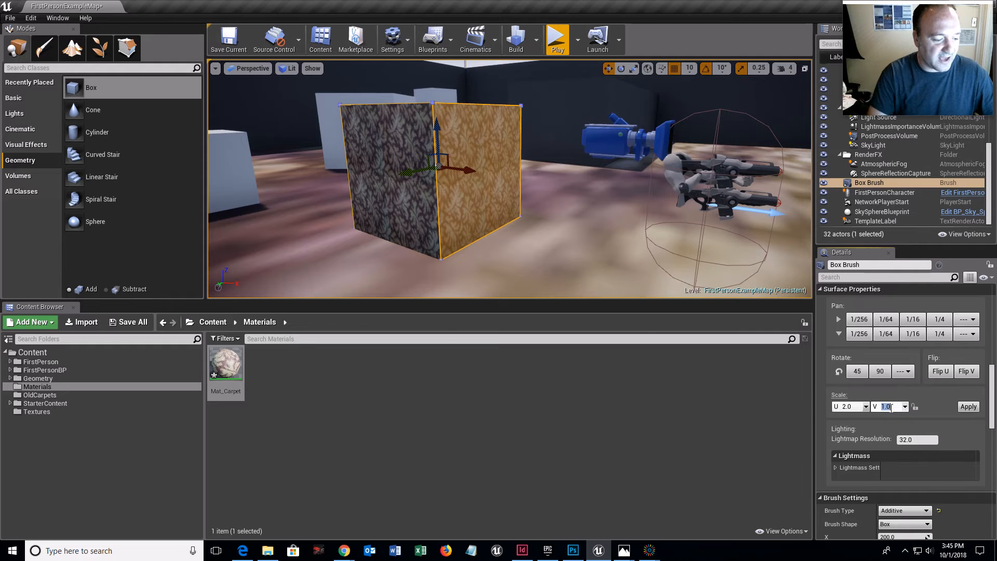
pyautogui.write('2')
pyautogui.click(967, 407)
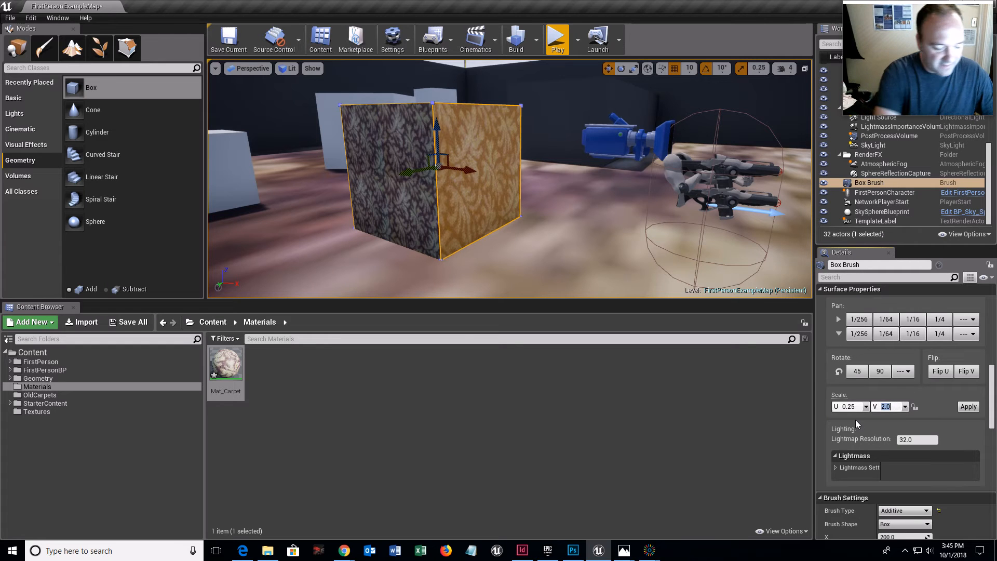
# Apply a surface scale of 0.25 in U and V to the selected face of the box brush.
pyautogui.write('.25')
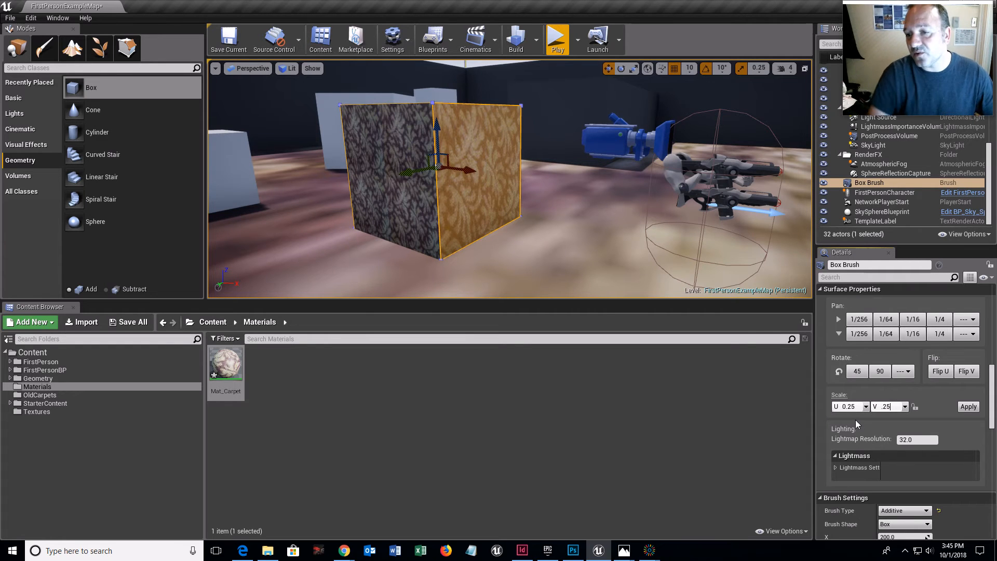
pyautogui.click(967, 406)
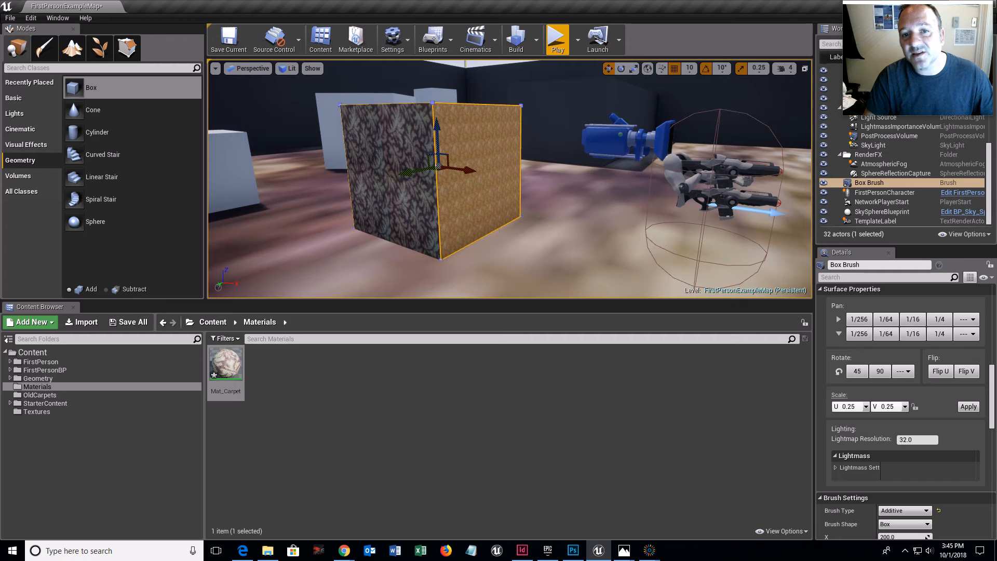
# Play the level, walk up to the carpeted box brush, compare the pattern scale on its side faces, and end the play session.
pyautogui.click(543, 91)
pyautogui.click(556, 41)
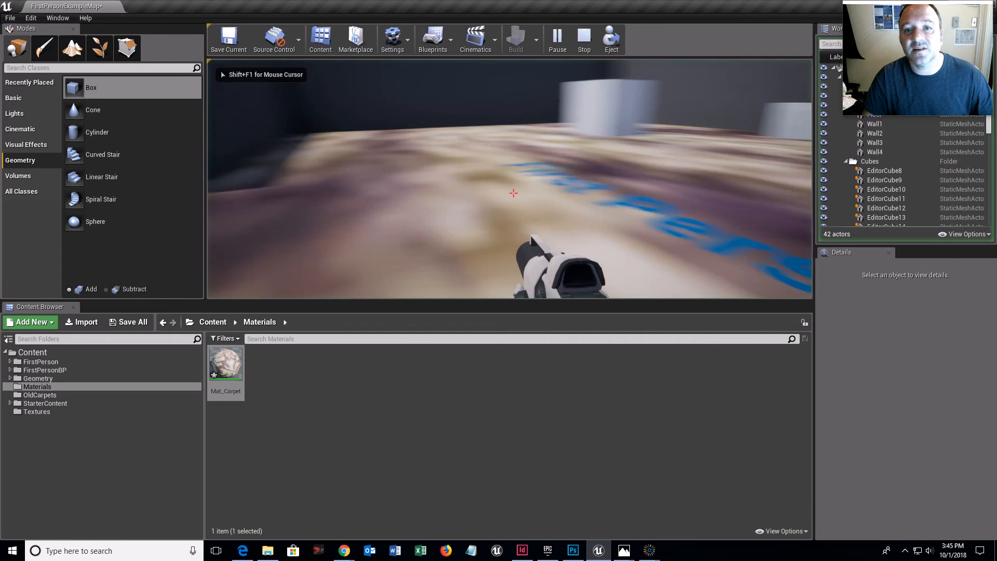
pyautogui.press('w')
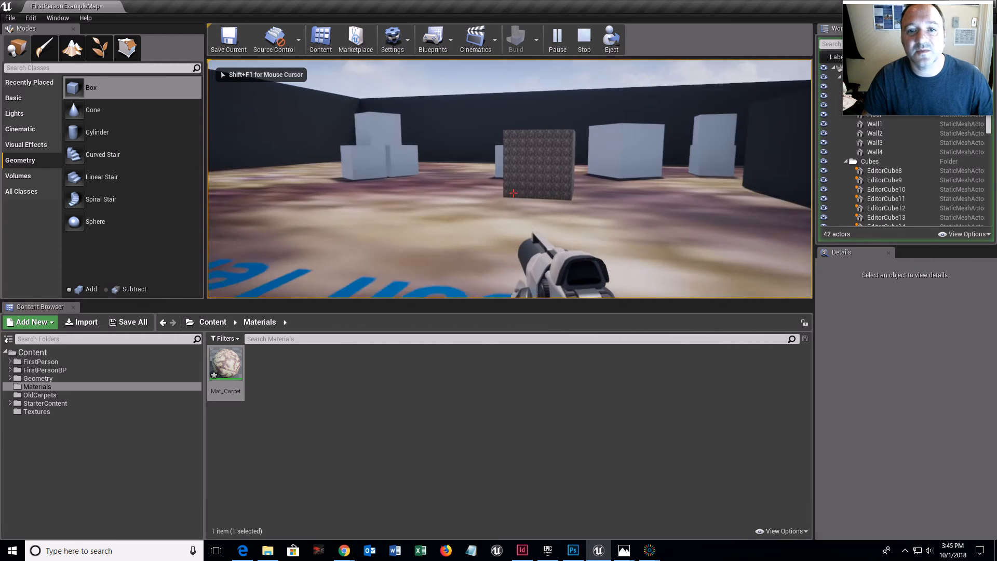
pyautogui.press('w')
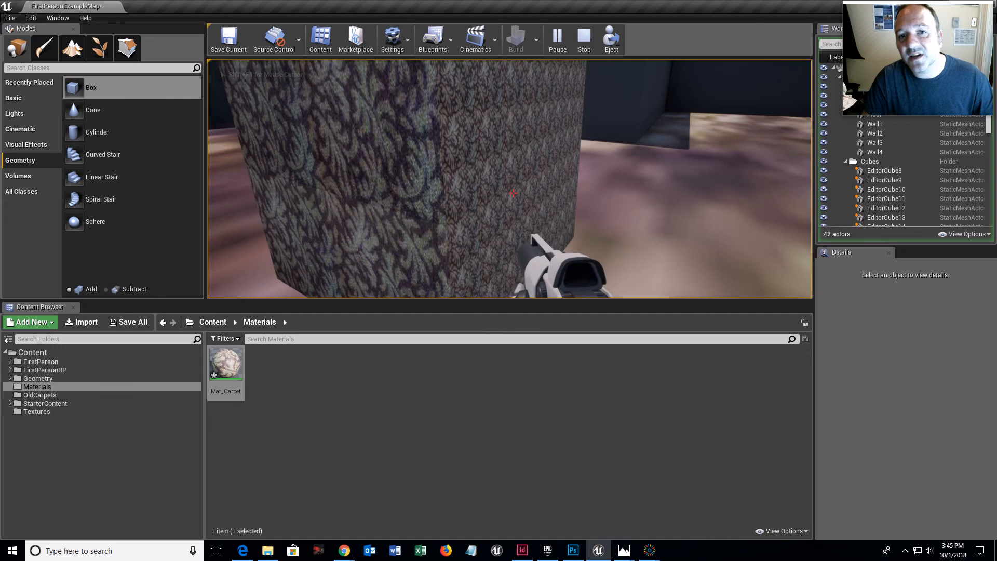
pyautogui.press('d')
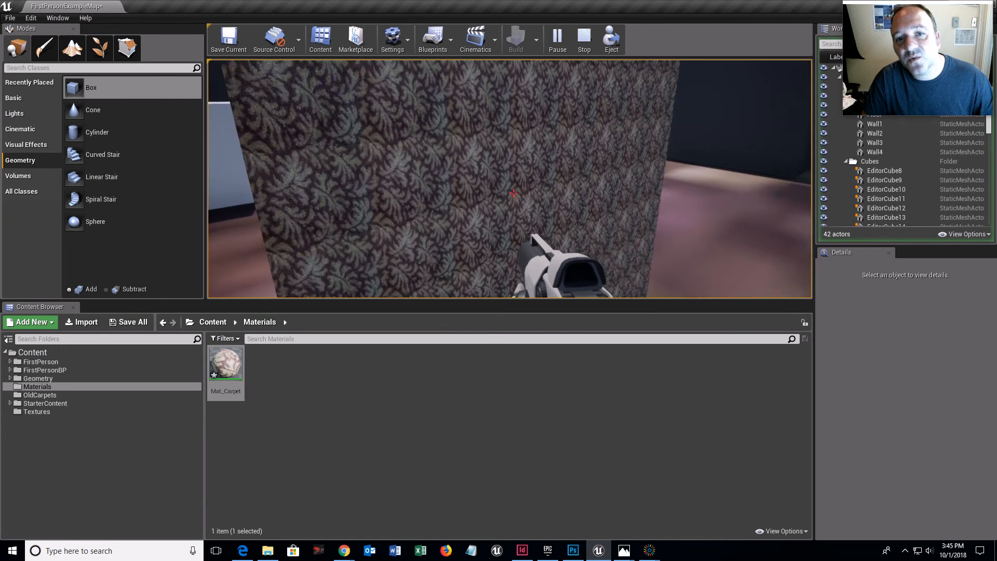
pyautogui.press('a')
pyautogui.press('d')
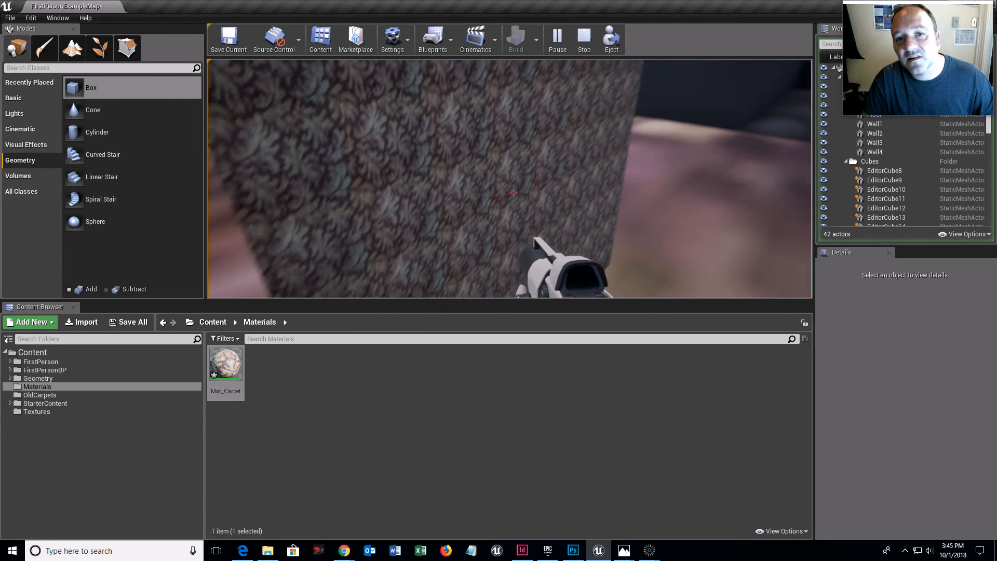
pyautogui.press('a')
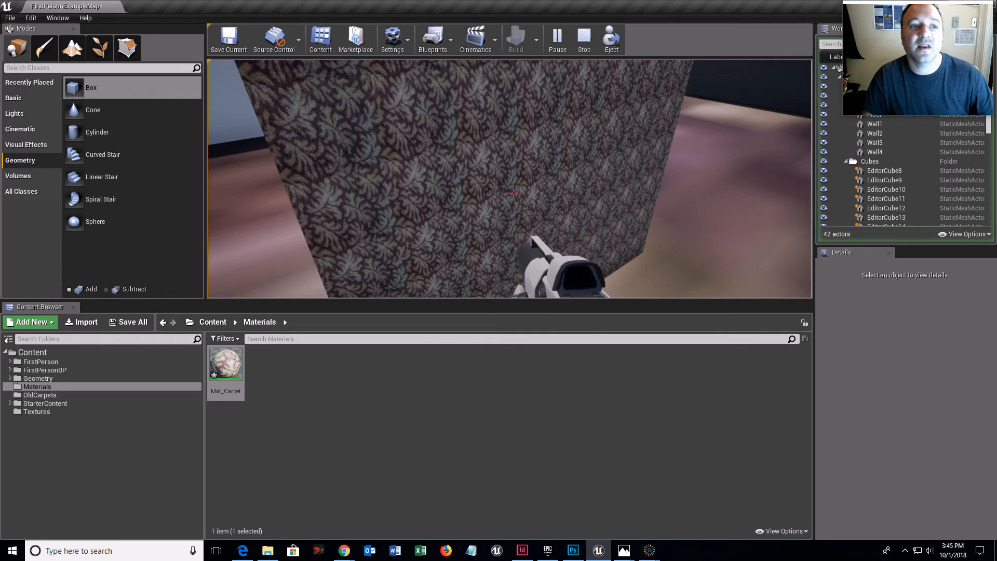
pyautogui.press('Escape')
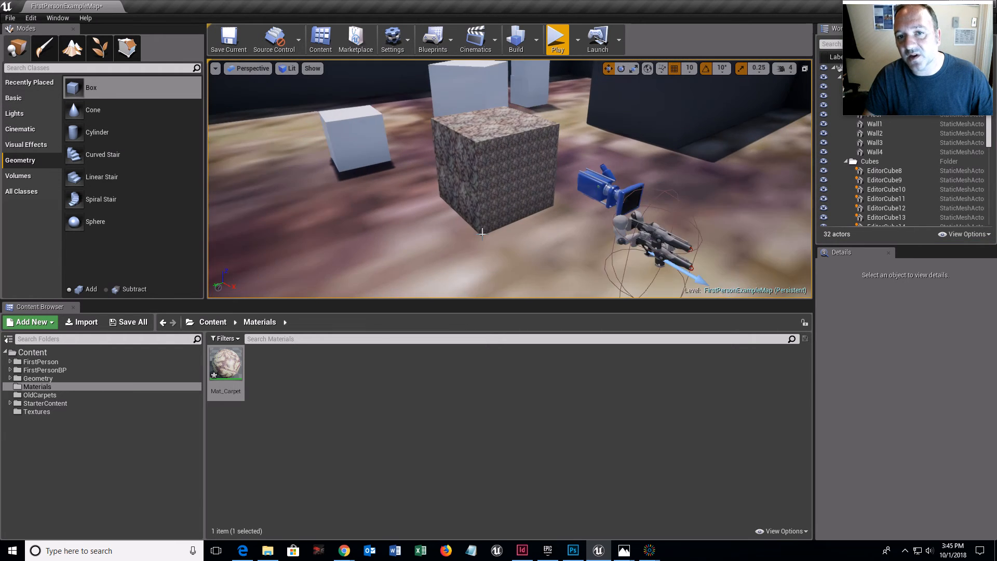
# Select the box brush's side face with the smaller pattern and apply a surface scale of 1.0 in U and V.
pyautogui.scroll(3, 481, 231)
pyautogui.scroll(-1, 481, 207)
pyautogui.click(434, 171)
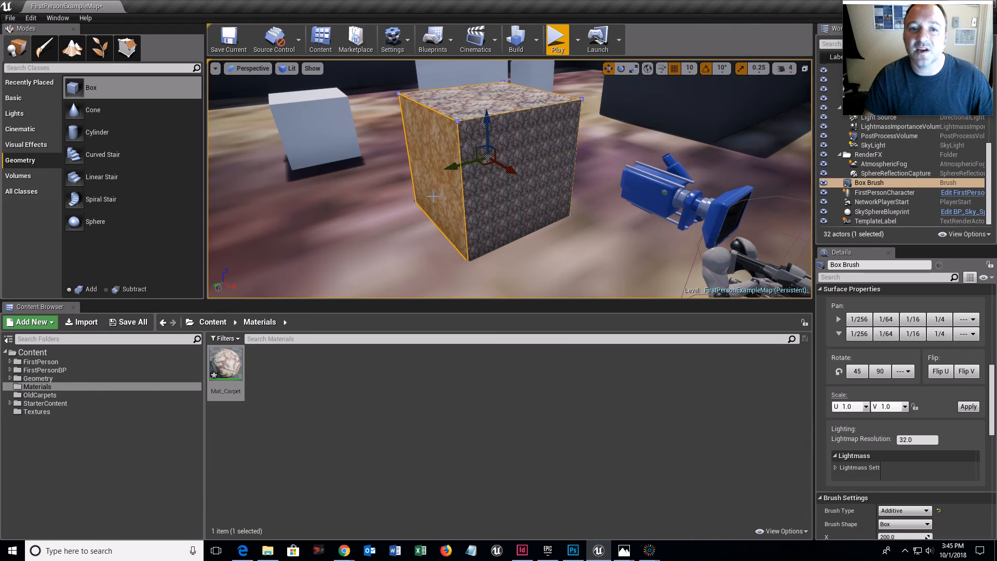
pyautogui.click(548, 176)
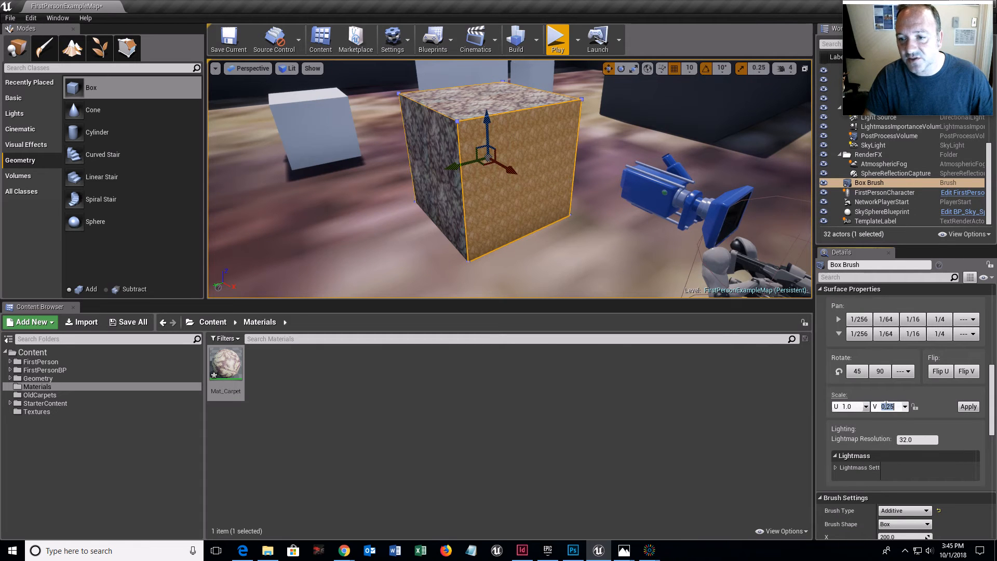
pyautogui.click(967, 406)
# Select the floor mesh and open the Mat_Carpet material for editing.
pyautogui.moveTo(502, 149)
pyautogui.mouseDown(button='right')
pyautogui.moveTo(519, 244)
pyautogui.moveTo(502, 149)
pyautogui.mouseUp(button='right')
pyautogui.scroll(-3, 503, 149)
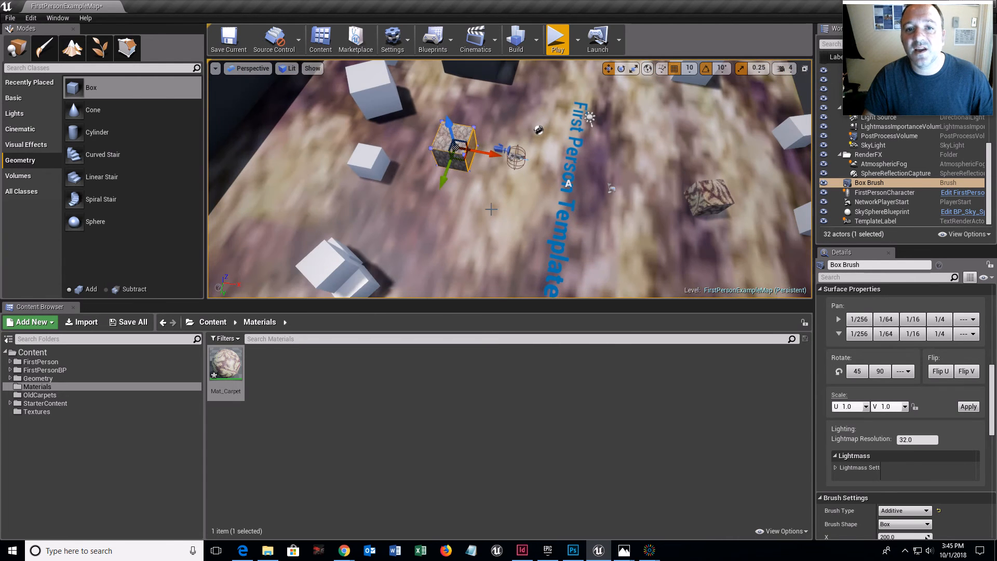
pyautogui.click(488, 208)
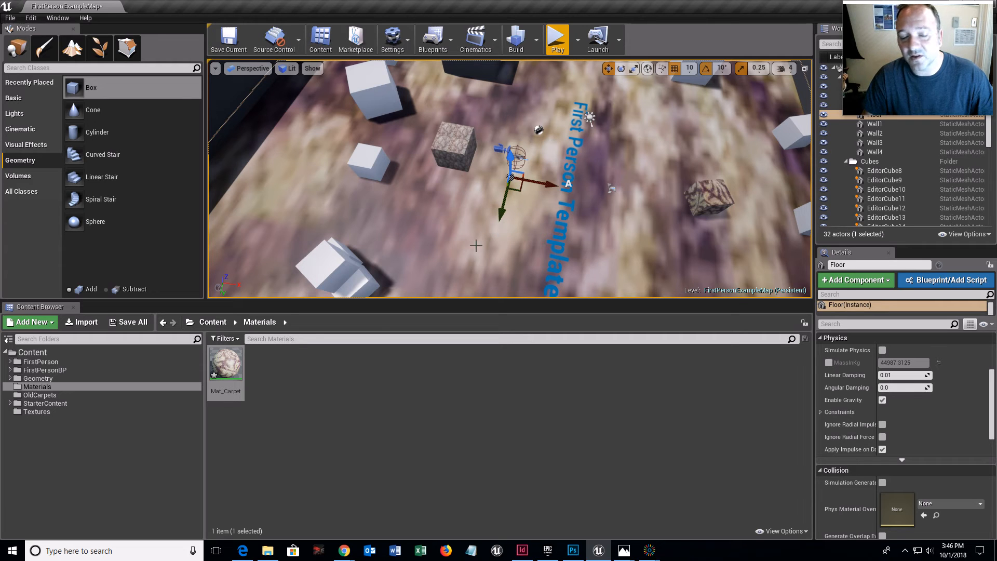
pyautogui.doubleClick(225, 361)
pyautogui.moveTo(117, 263); pyautogui.dragTo(147, 276, button='right')
pyautogui.moveTo(143, 371); pyautogui.dragTo(270, 352, button='right')
pyautogui.scroll(-2, 277, 352)
pyautogui.scroll(2, 278, 353)
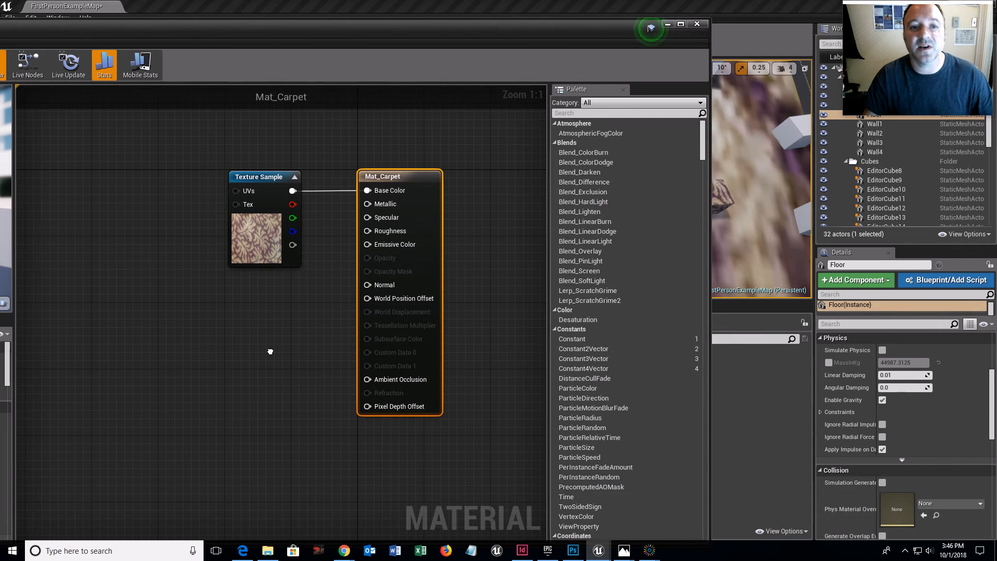
# Reposition the Texture Sample node and the Mat_Carpet result node to leave room for an input node in the graph.
pyautogui.moveTo(261, 176); pyautogui.dragTo(240, 159)
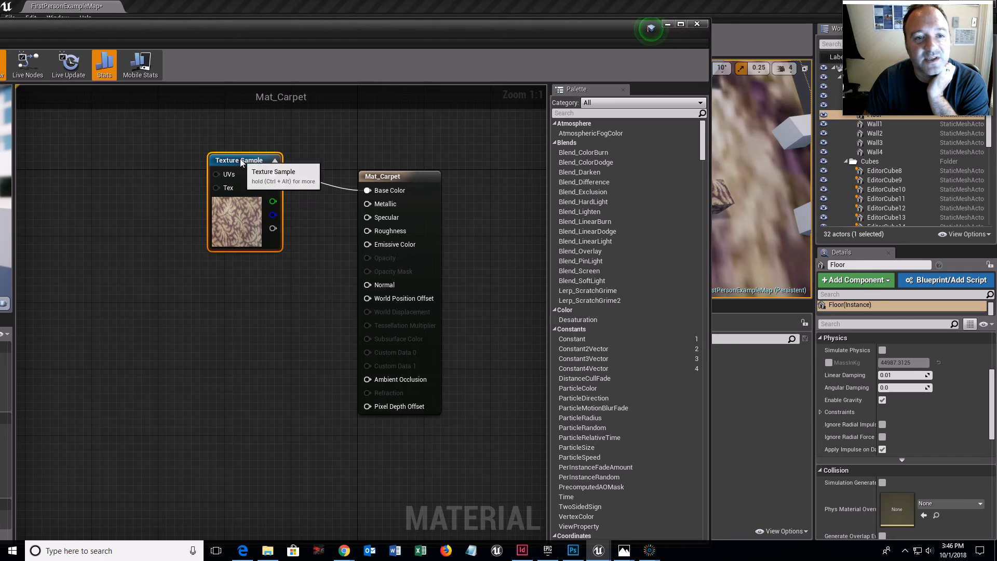
pyautogui.moveTo(649, 550)
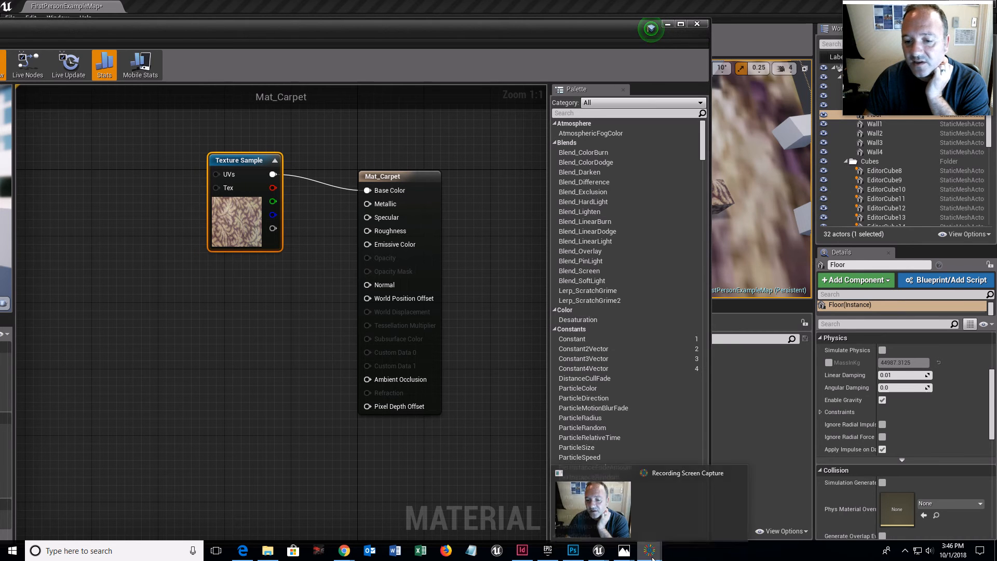
pyautogui.click(669, 530)
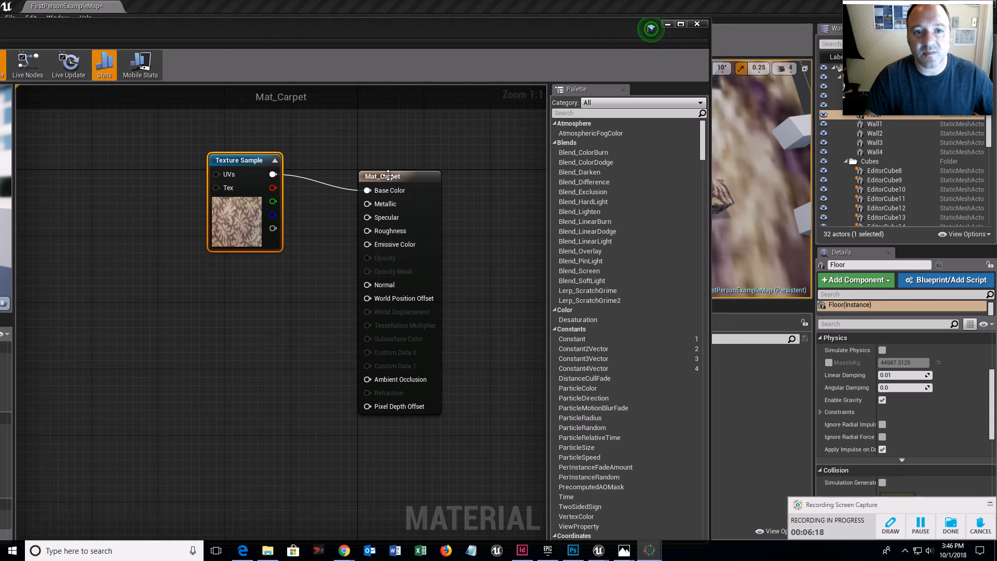
pyautogui.moveTo(390, 176)
pyautogui.mouseDown()
pyautogui.moveTo(430, 174)
pyautogui.moveTo(413, 192)
pyautogui.moveTo(391, 180)
pyautogui.mouseUp()
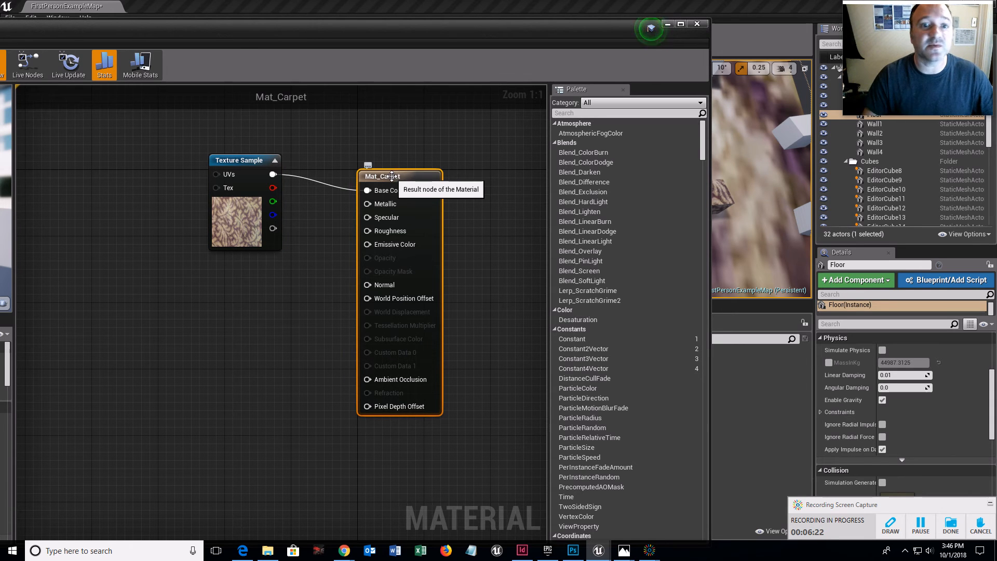
pyautogui.moveTo(241, 161); pyautogui.dragTo(283, 162)
pyautogui.moveTo(393, 177); pyautogui.dragTo(426, 193)
pyautogui.moveTo(271, 157); pyautogui.dragTo(296, 158)
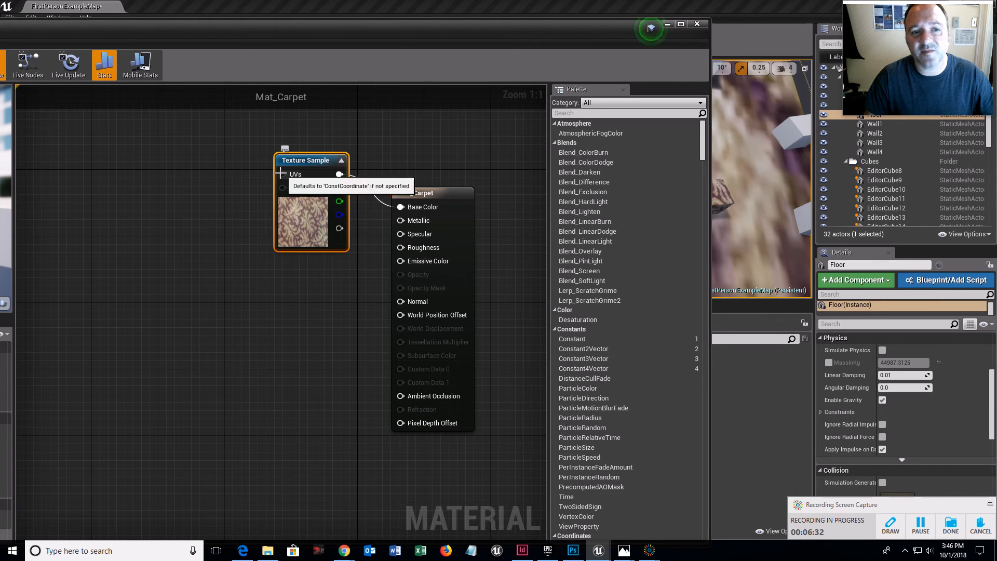
# Add a TextureCoordinate node feeding the Texture Sample's UVs input and place it clear of the Texture Sample node.
pyautogui.moveTo(283, 174); pyautogui.dragTo(189, 164)
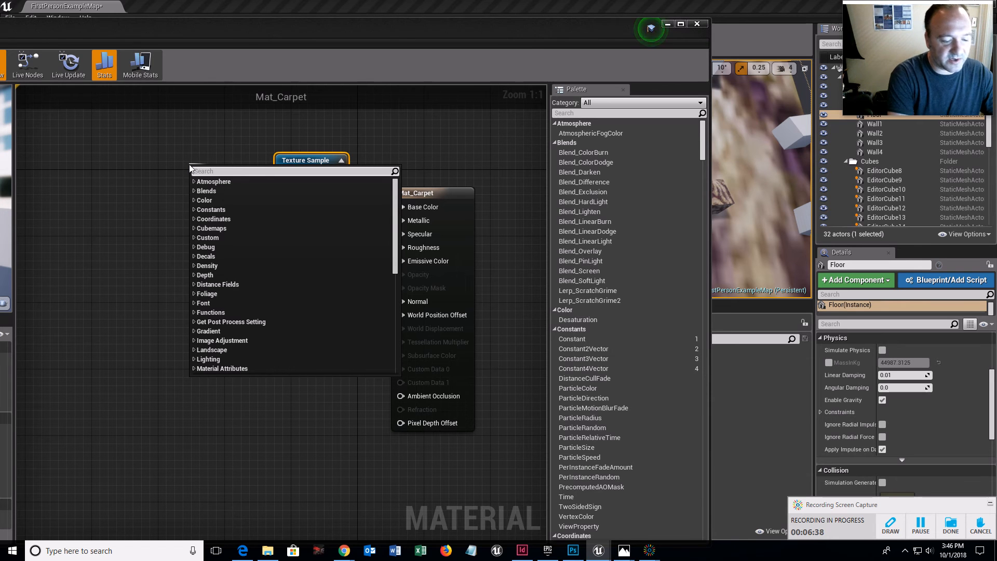
pyautogui.click(159, 177)
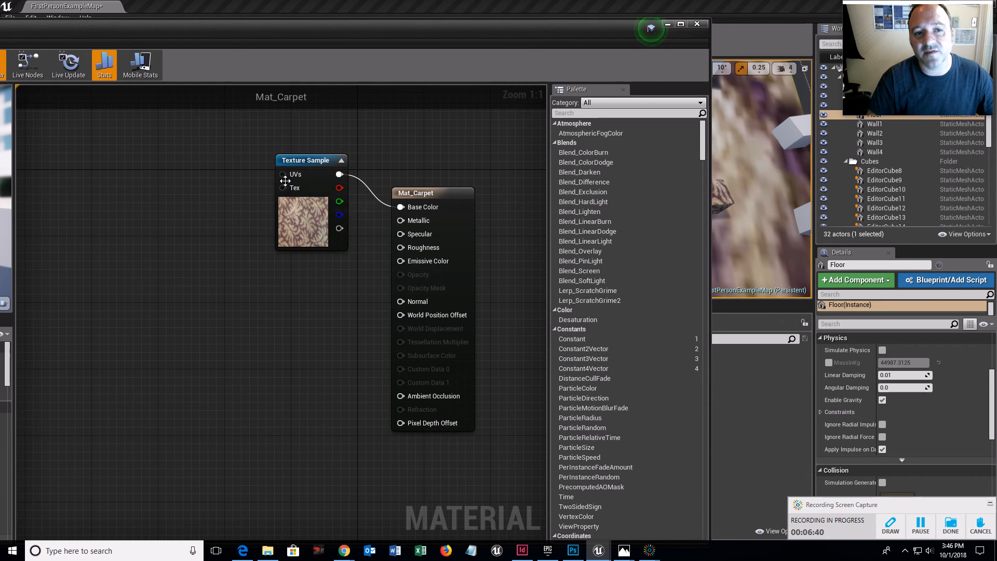
pyautogui.moveTo(283, 174); pyautogui.dragTo(218, 183)
pyautogui.write('te')
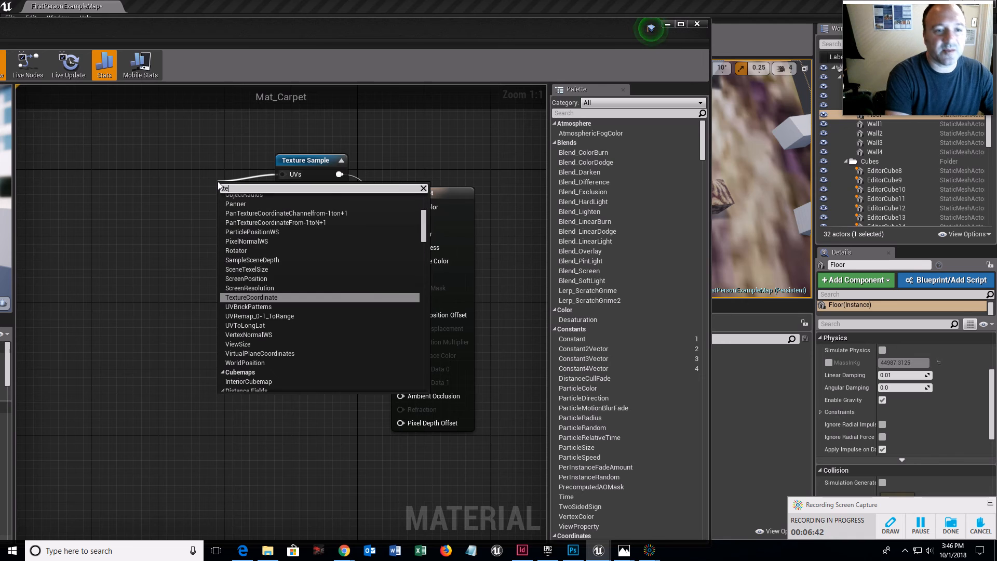
pyautogui.write('xc')
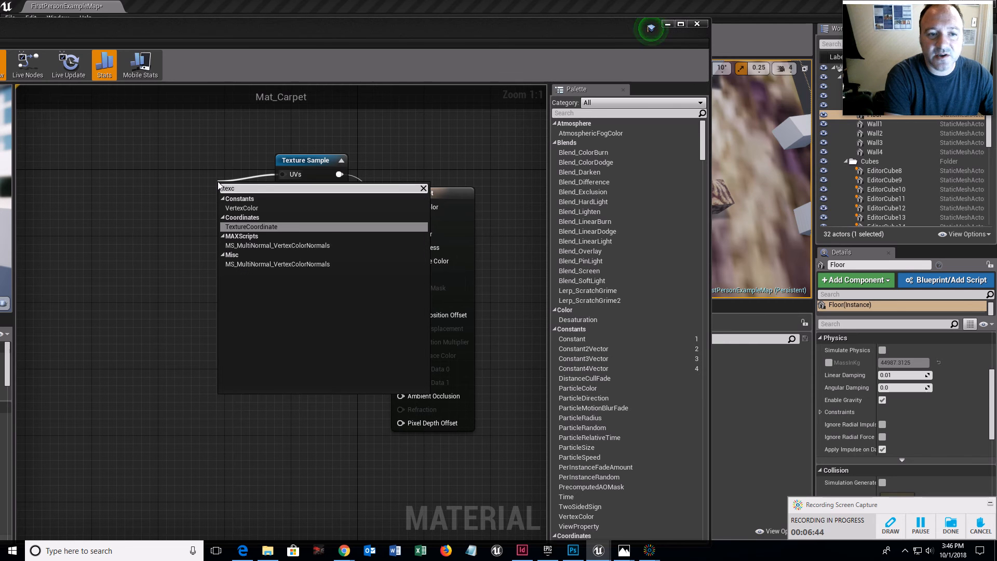
pyautogui.write('oord')
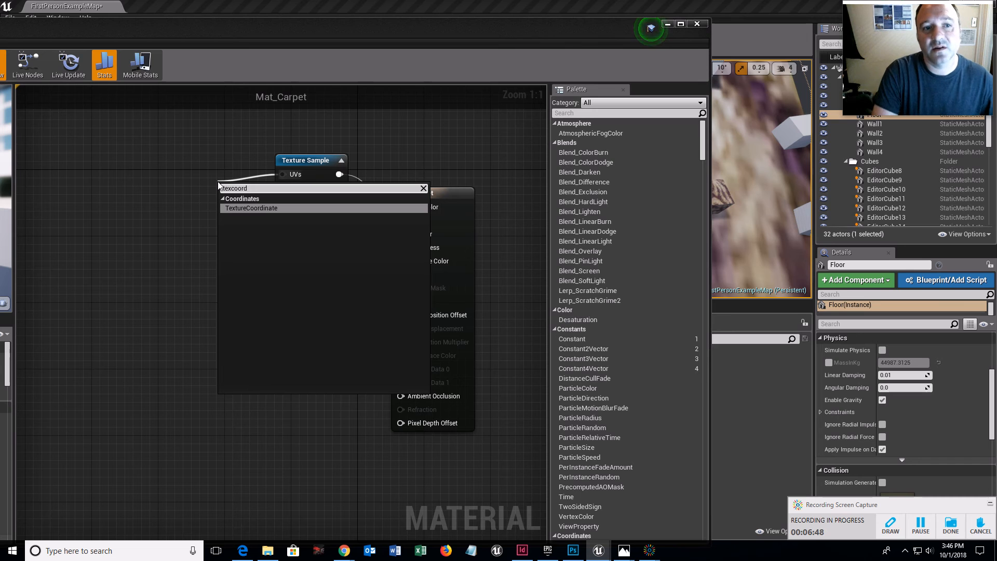
pyautogui.press('Return')
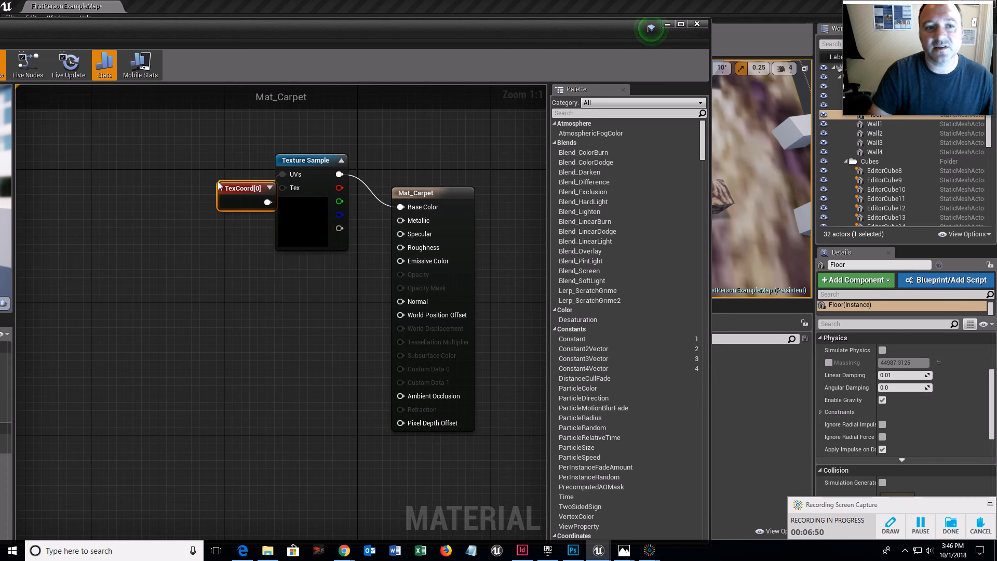
pyautogui.moveTo(181, 178); pyautogui.dragTo(190, 170)
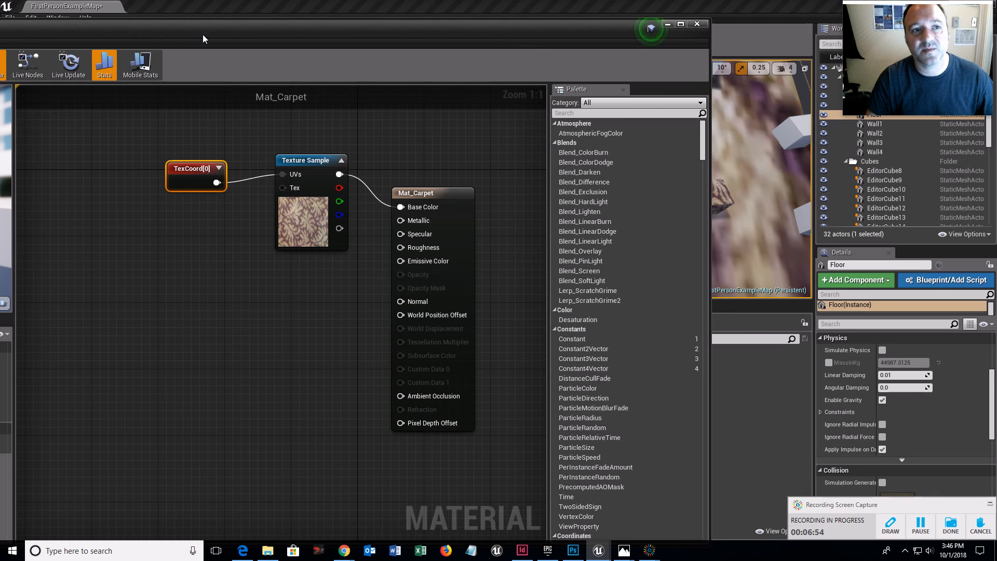
# Move the material editor window so its preview and details are in view, and line up the TexCoord node with the UVs input.
pyautogui.moveTo(202, 34); pyautogui.dragTo(488, 8)
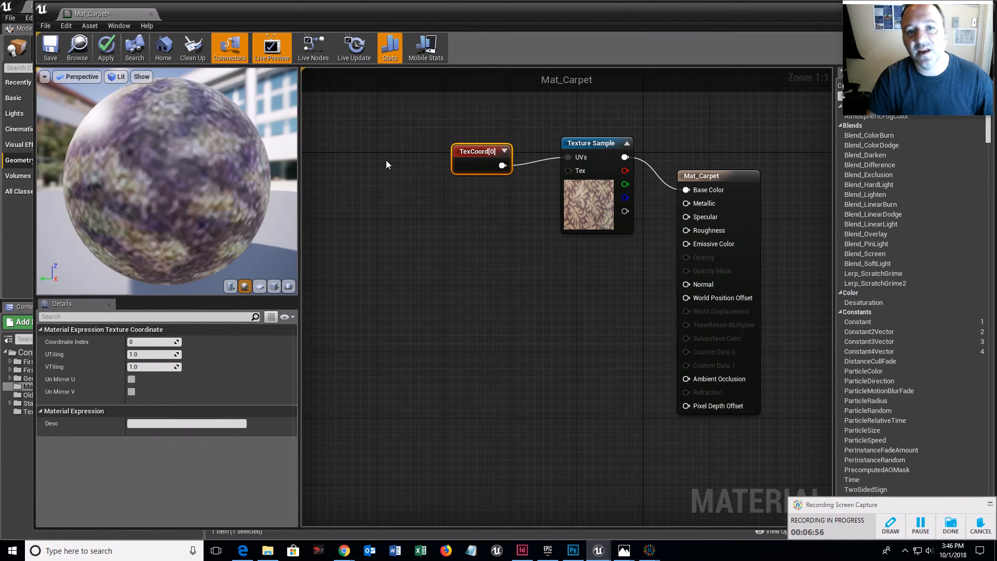
pyautogui.moveTo(468, 151); pyautogui.dragTo(459, 143)
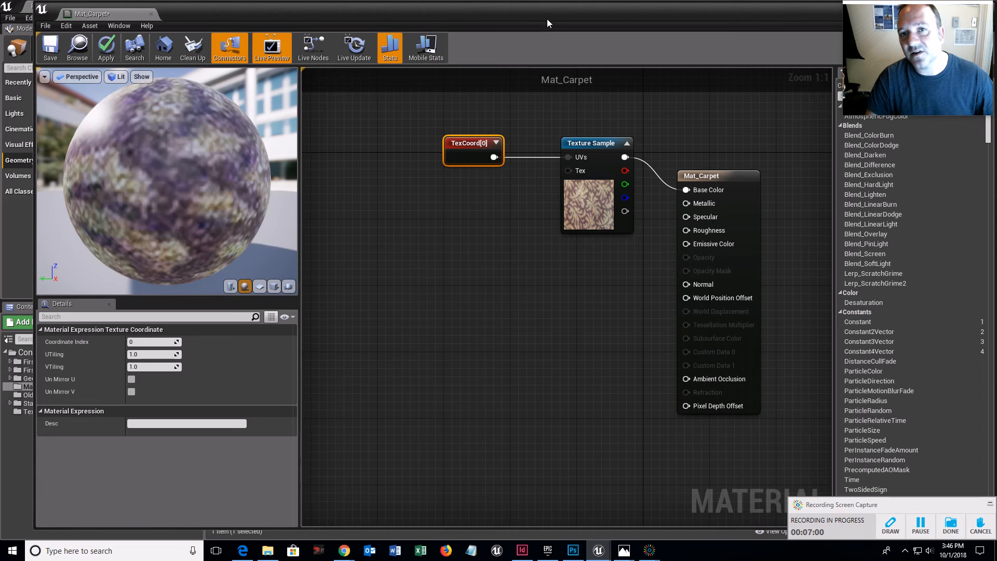
pyautogui.moveTo(543, 17); pyautogui.dragTo(538, 21)
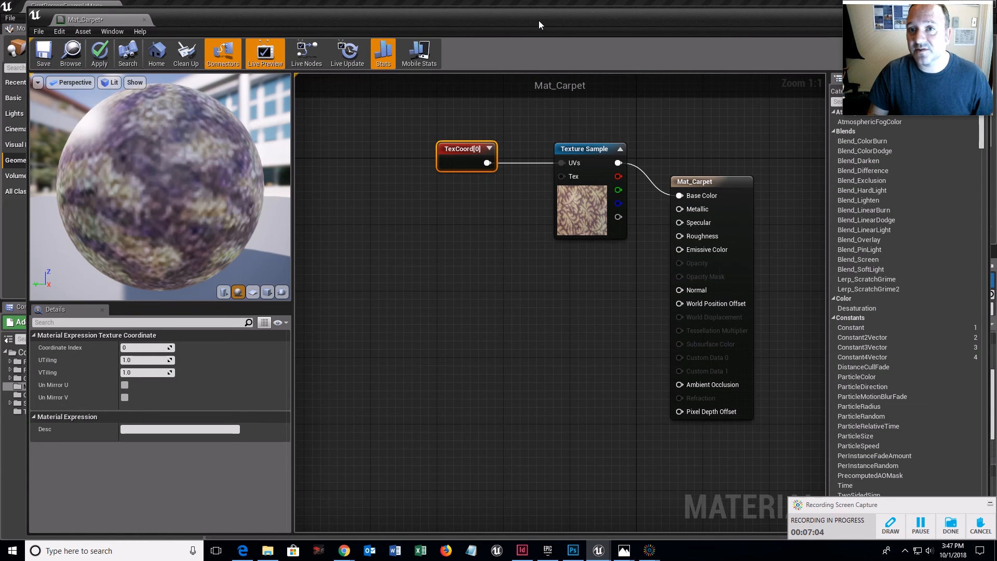
# Set the TexCoord node's UTiling and VTiling to 100.
pyautogui.click(129, 360)
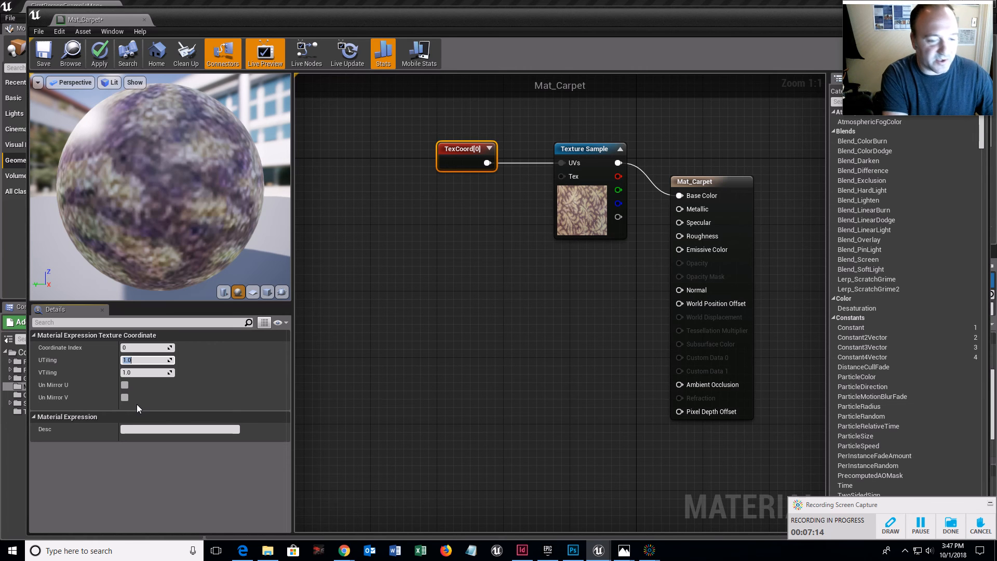
pyautogui.write('10')
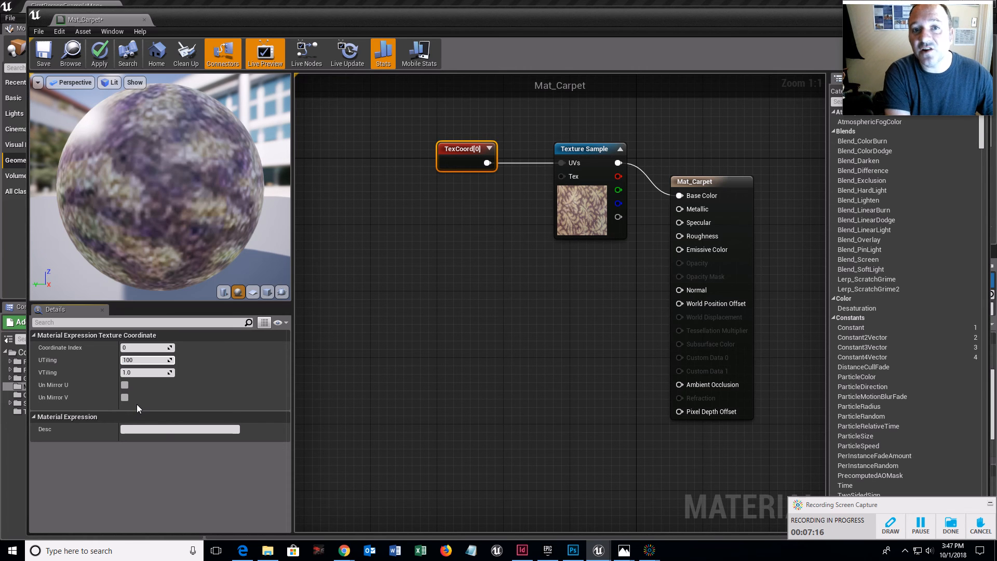
pyautogui.write('0')
pyautogui.press('Return')
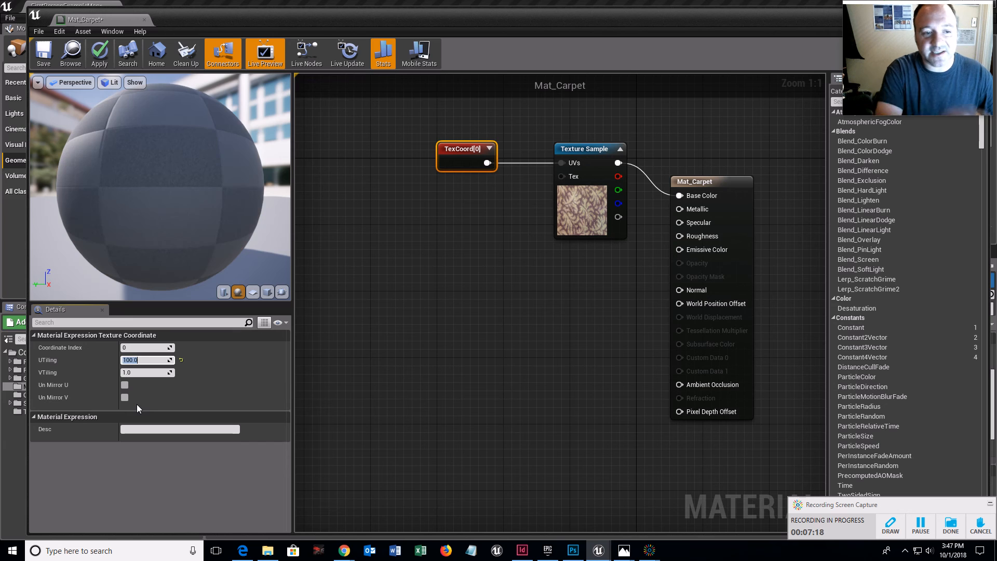
pyautogui.click(148, 373)
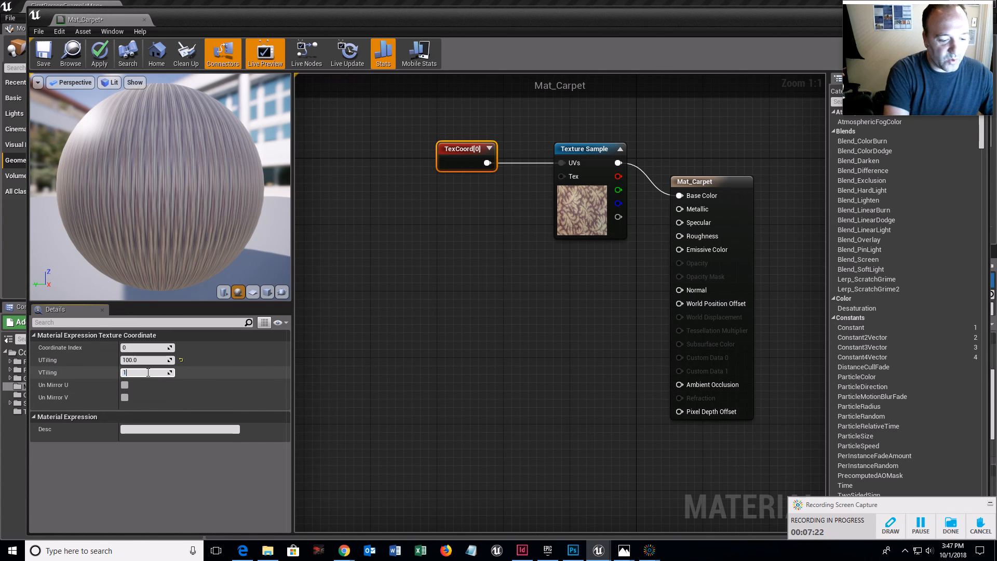
pyautogui.write('100')
pyautogui.press('Return')
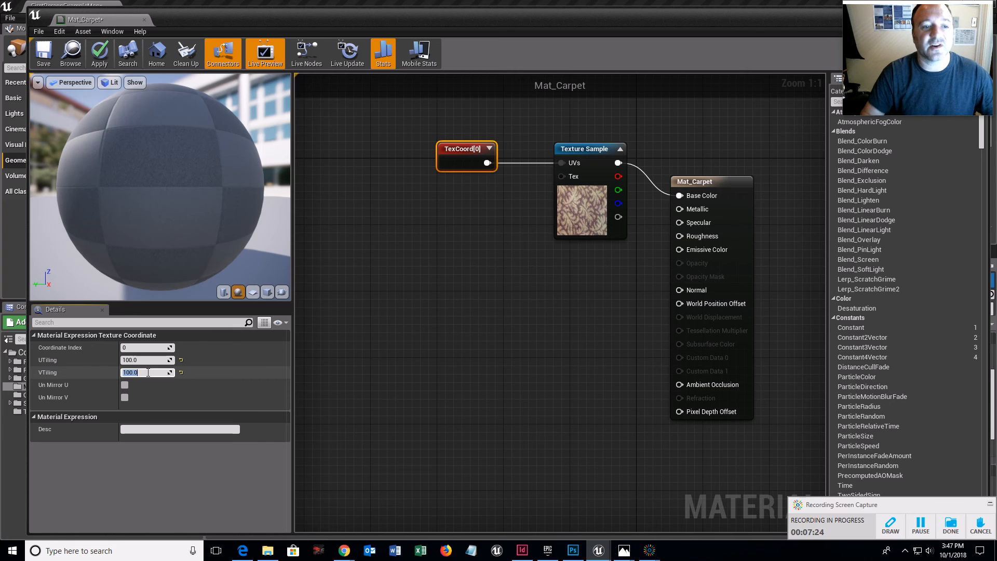
# Check the material preview, save Mat_Carpet, and move its editor window aside to uncover the level's floor.
pyautogui.moveTo(145, 200); pyautogui.dragTo(125, 229)
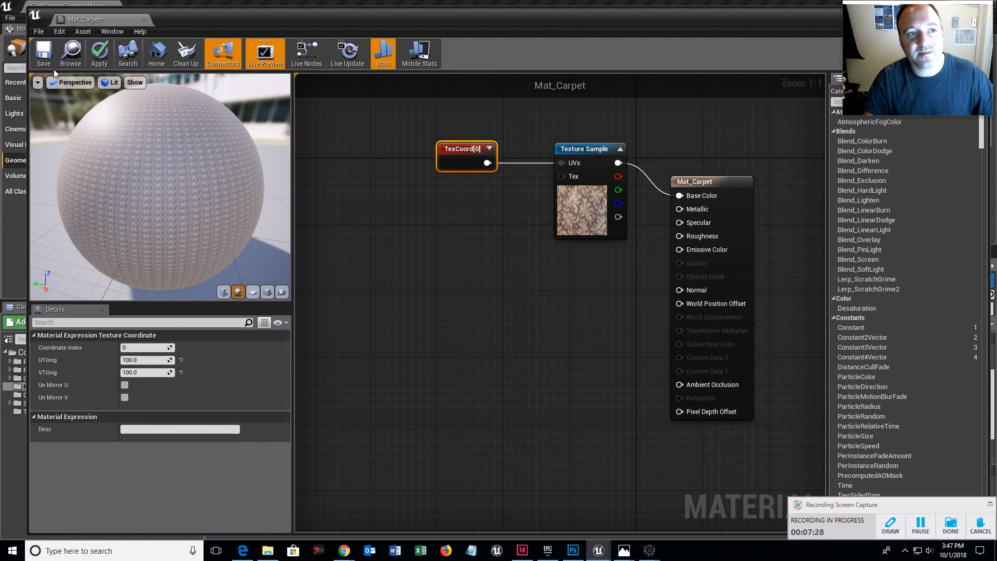
pyautogui.click(46, 55)
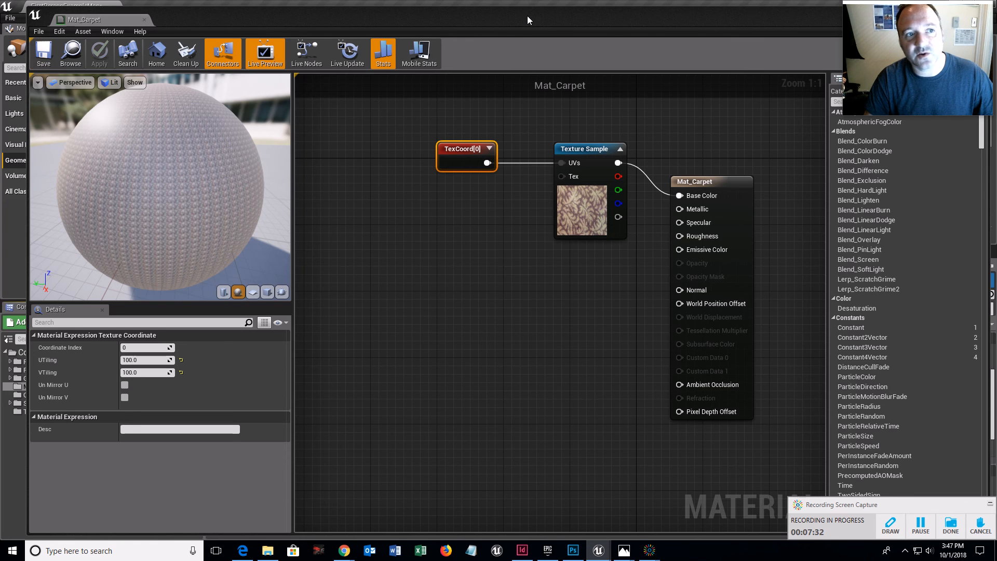
pyautogui.moveTo(527, 15); pyautogui.dragTo(0, 34)
pyautogui.scroll(-6, 372, 222)
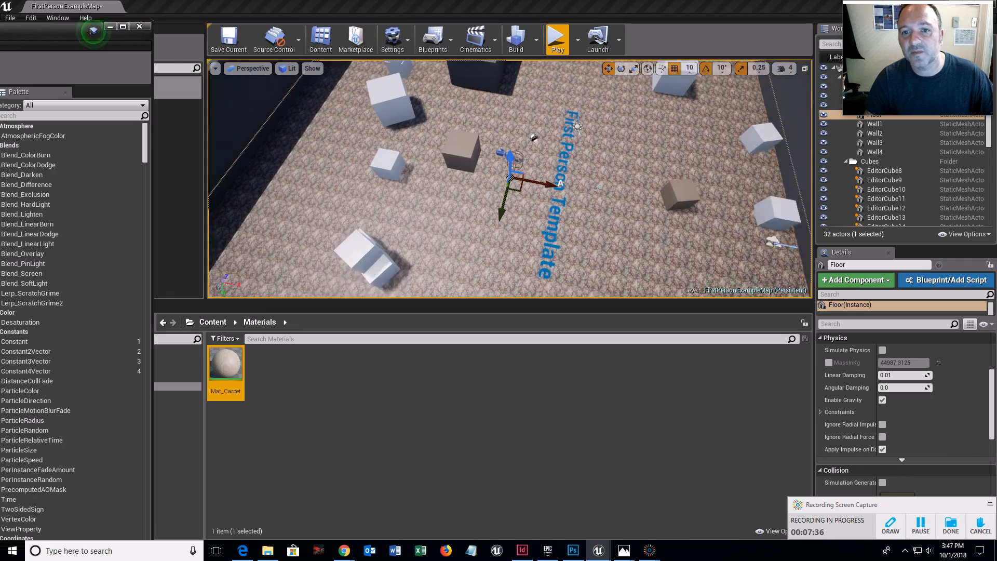
# Examine the carpet pattern on the level's floor up close and from farther away.
pyautogui.scroll(4, 610, 240)
pyautogui.scroll(5, 612, 240)
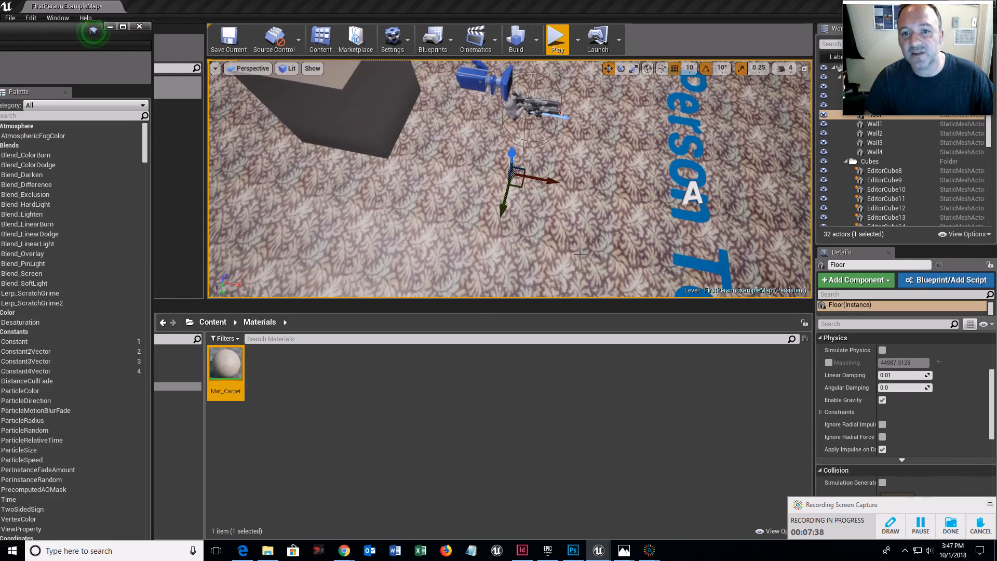
pyautogui.scroll(-6, 584, 249)
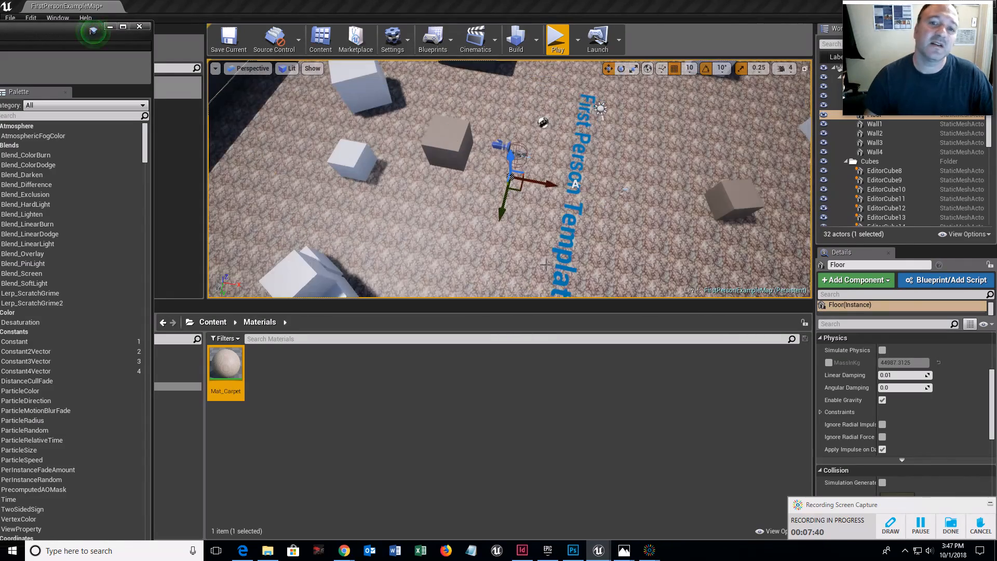
# Play-test the level by walking across the floor to examine the carpet's tiling, and enlarge the level viewport after ending the session.
pyautogui.click(555, 40)
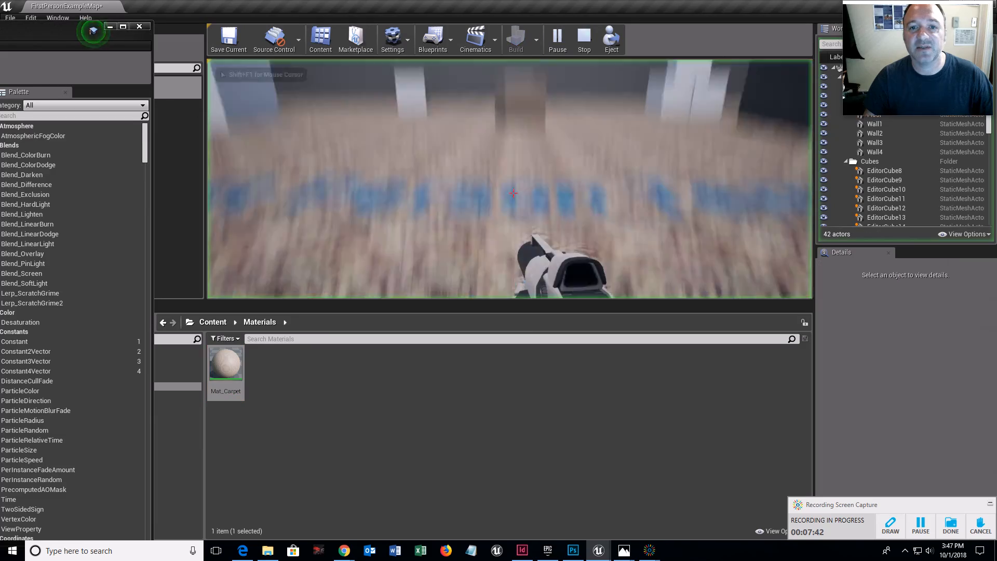
pyautogui.press('w')
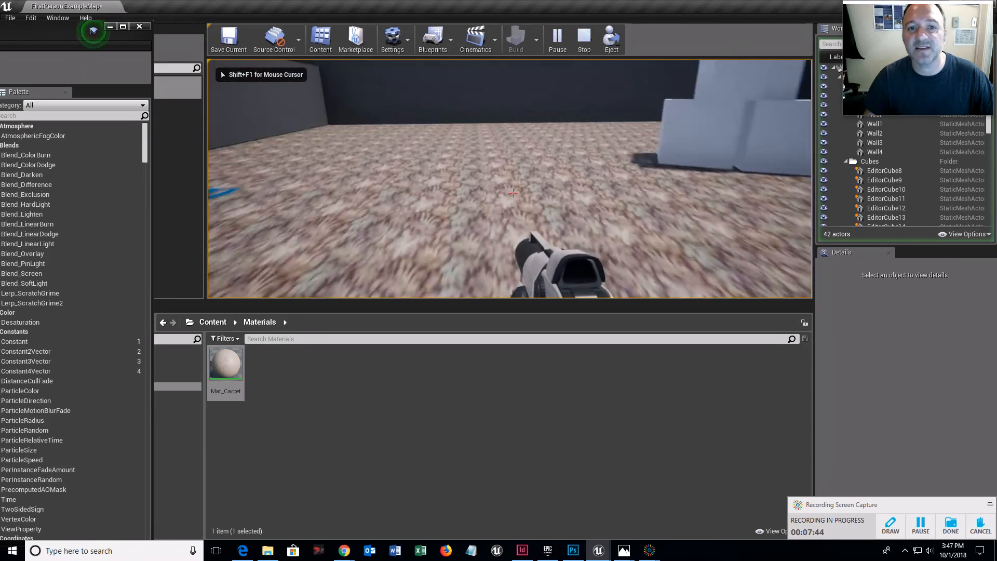
pyautogui.press('w')
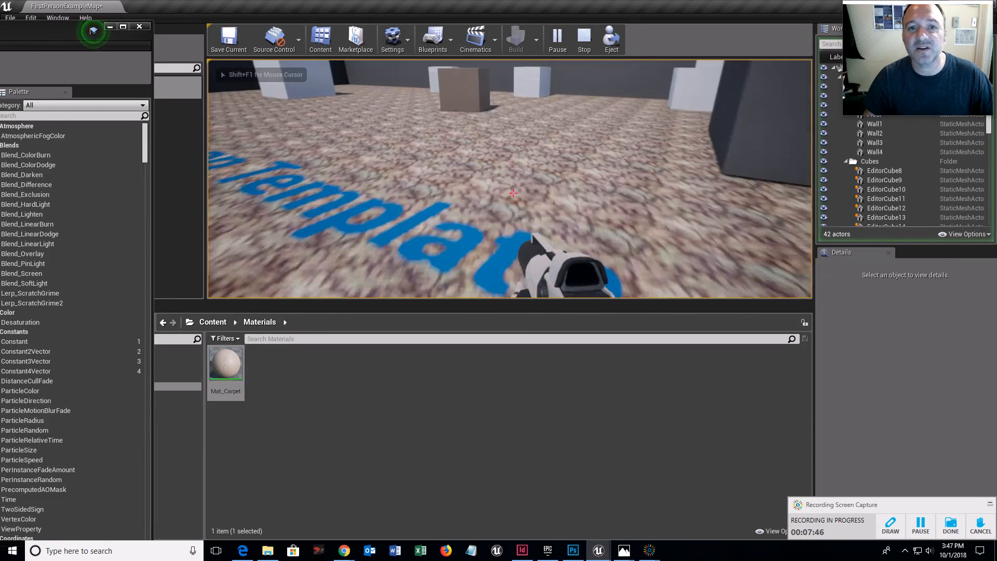
pyautogui.press('w')
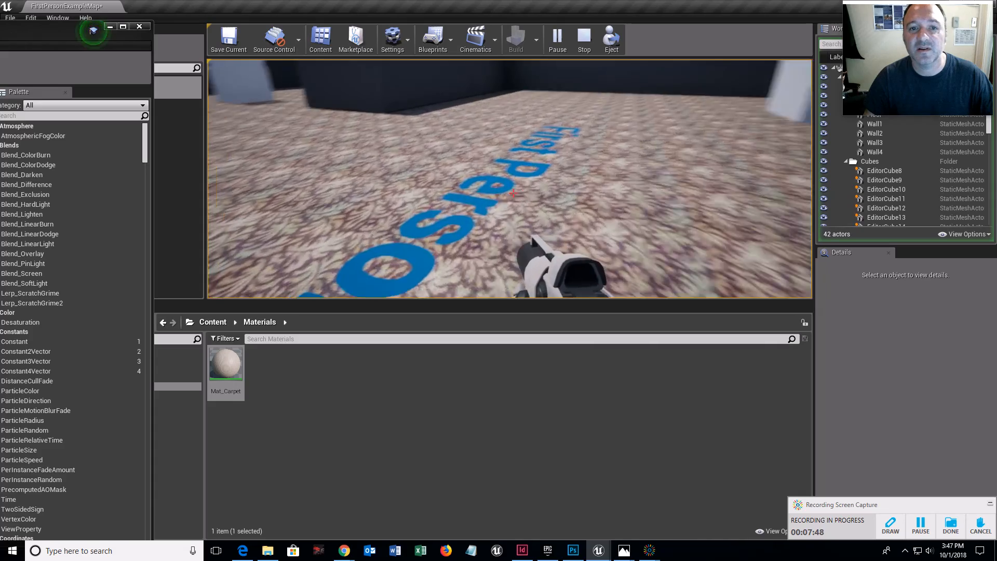
pyautogui.press('w')
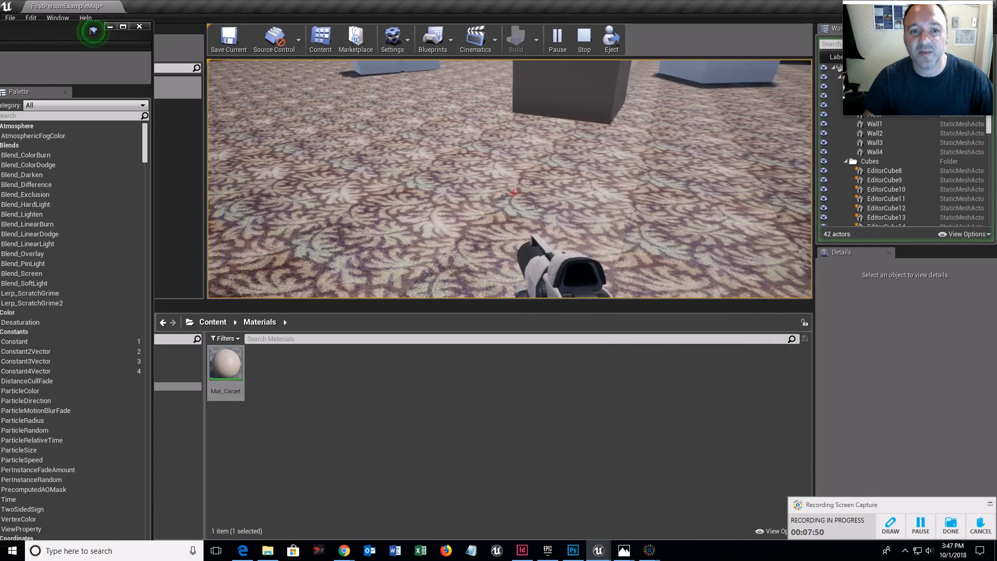
pyautogui.press('s')
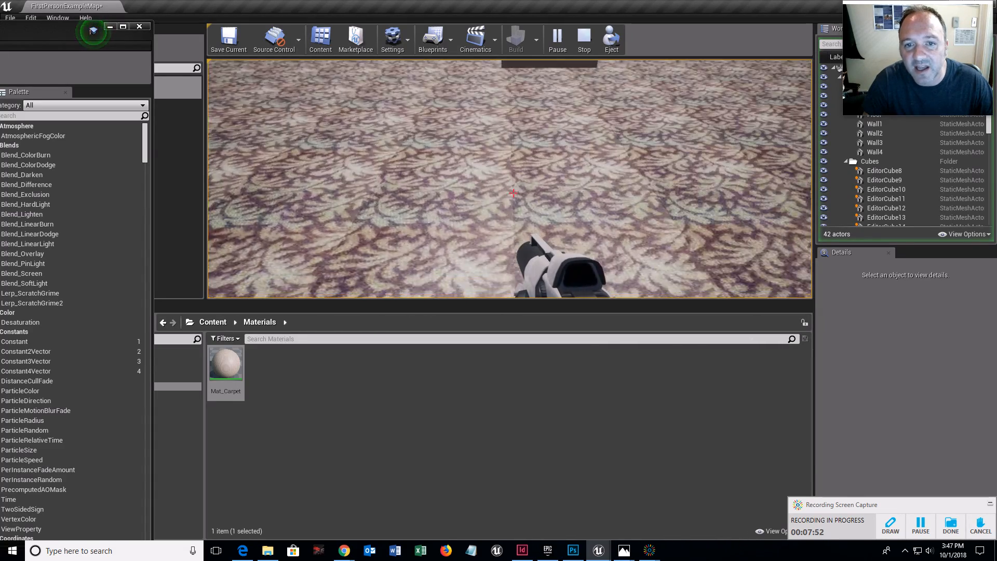
pyautogui.press('w')
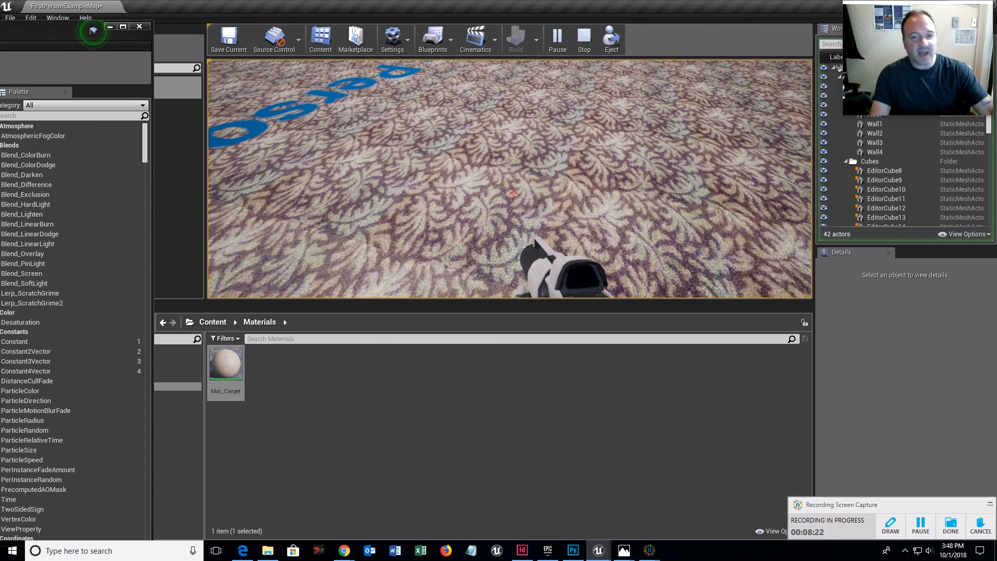
pyautogui.press('Escape')
pyautogui.moveTo(568, 314); pyautogui.dragTo(572, 383)
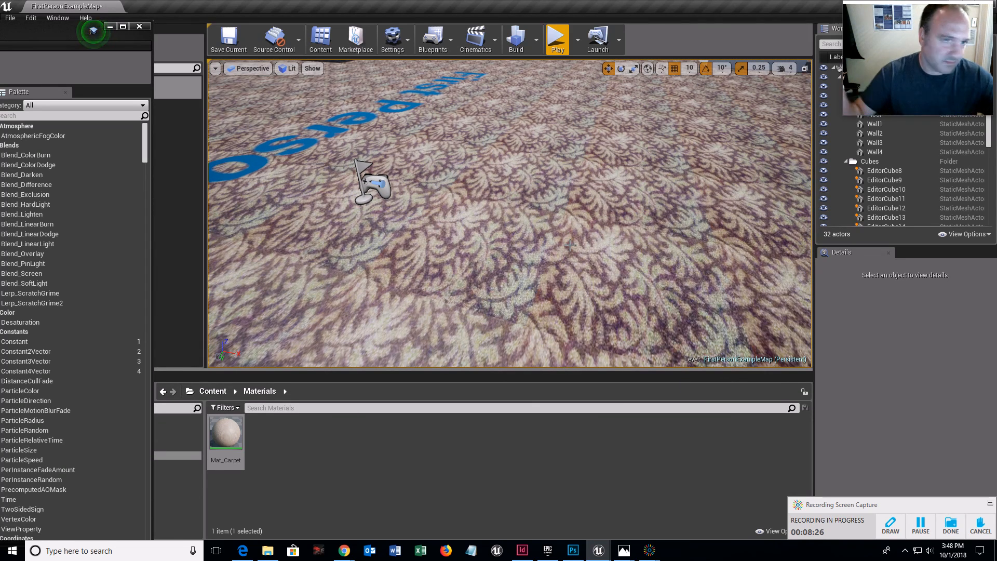